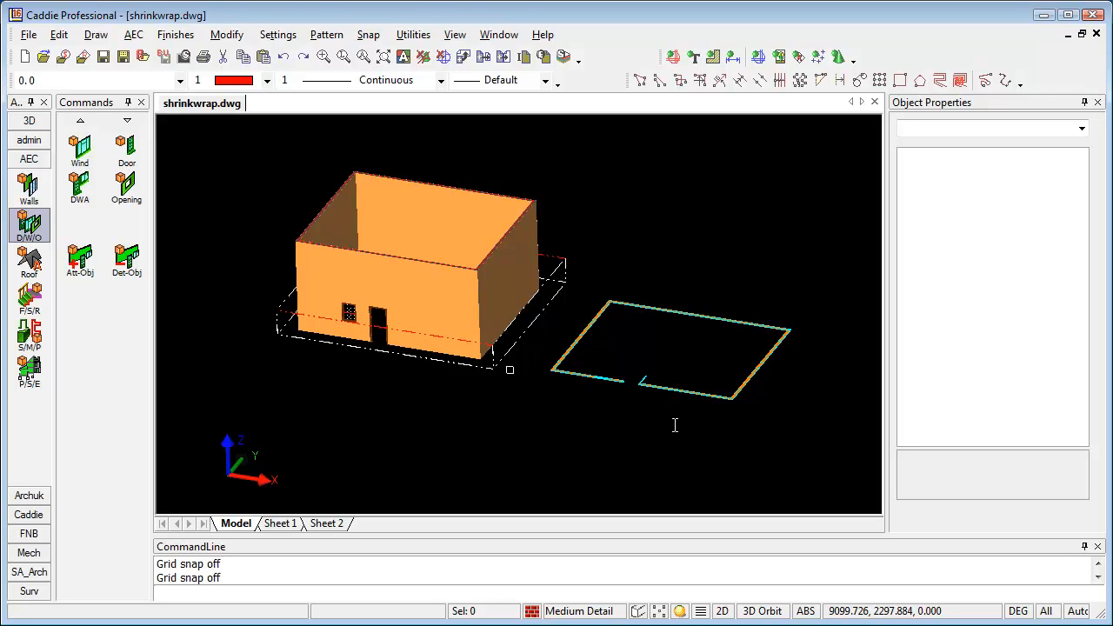
Switch to plan view and inspect the window and door opening in the generated 2D section.
left_click(455, 35)
left_click(528, 417)
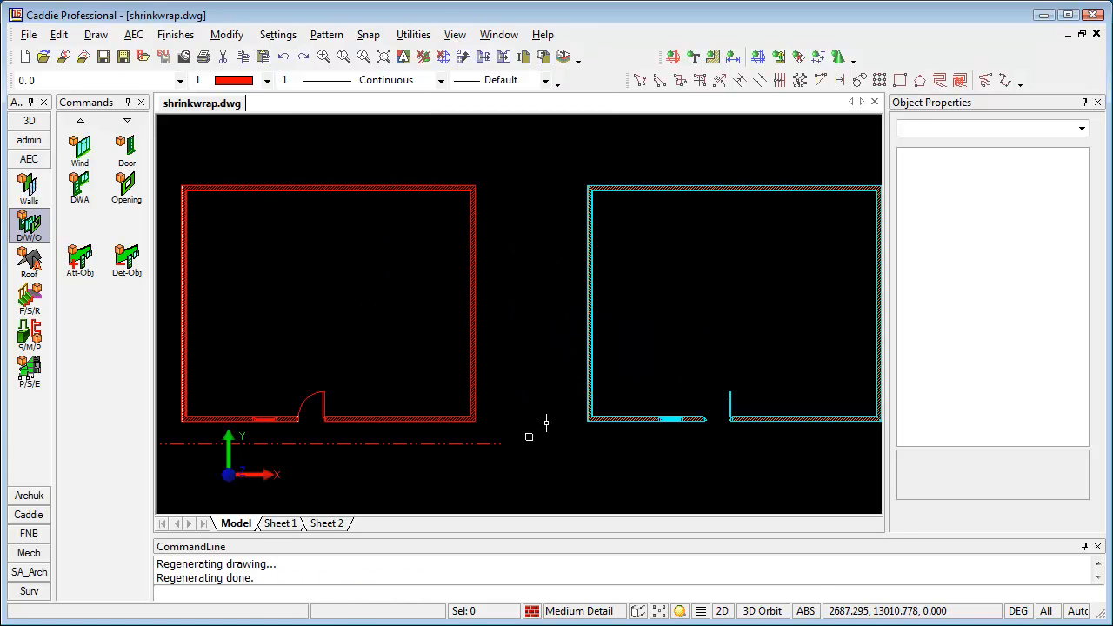
scroll(774, 425, "up", 2)
scroll(766, 425, "up", 2)
scroll(551, 408, "up", 2)
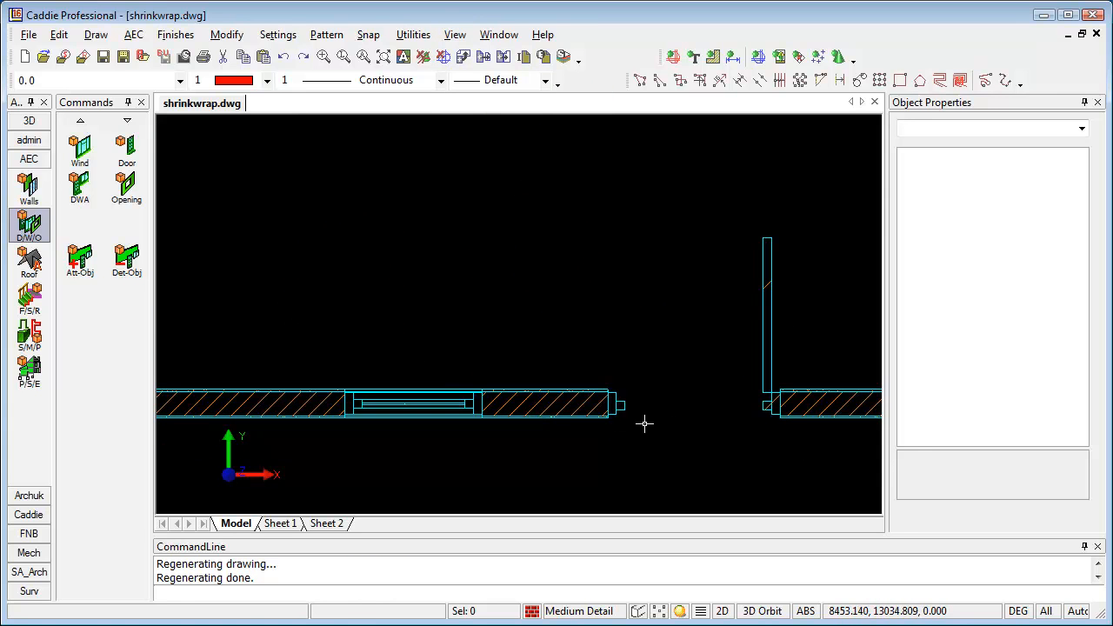
middle_click_drag(626, 420, 569, 416)
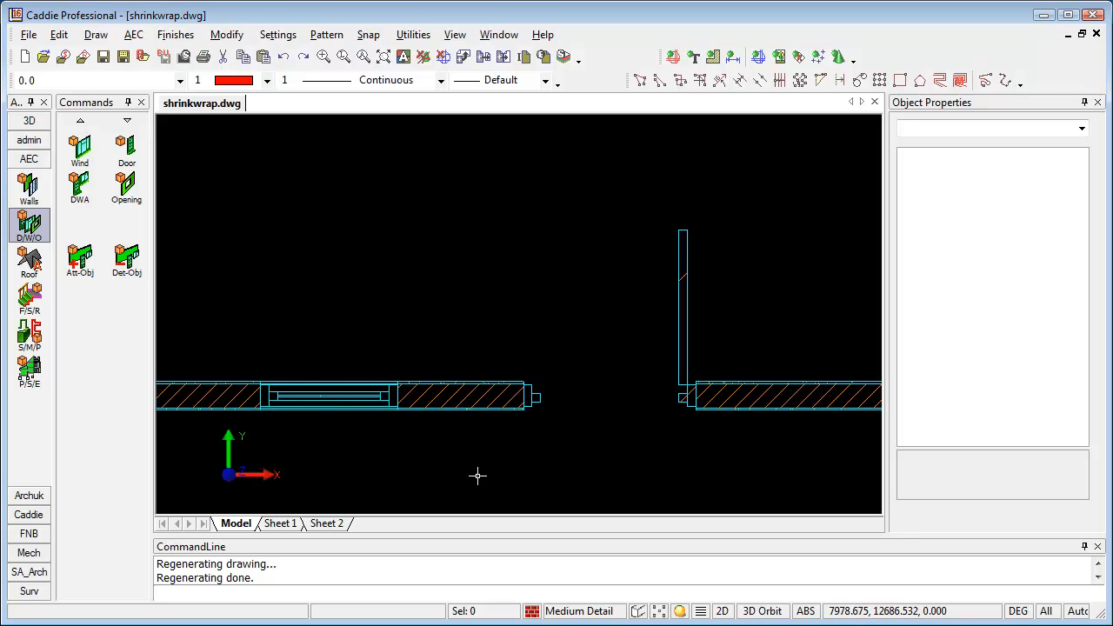
In the AEC Display Manager, set the Outer Shrinkwrap colour to 5 for the General representation of 2D Section/Elevation.
left_click(131, 36)
left_click(245, 325)
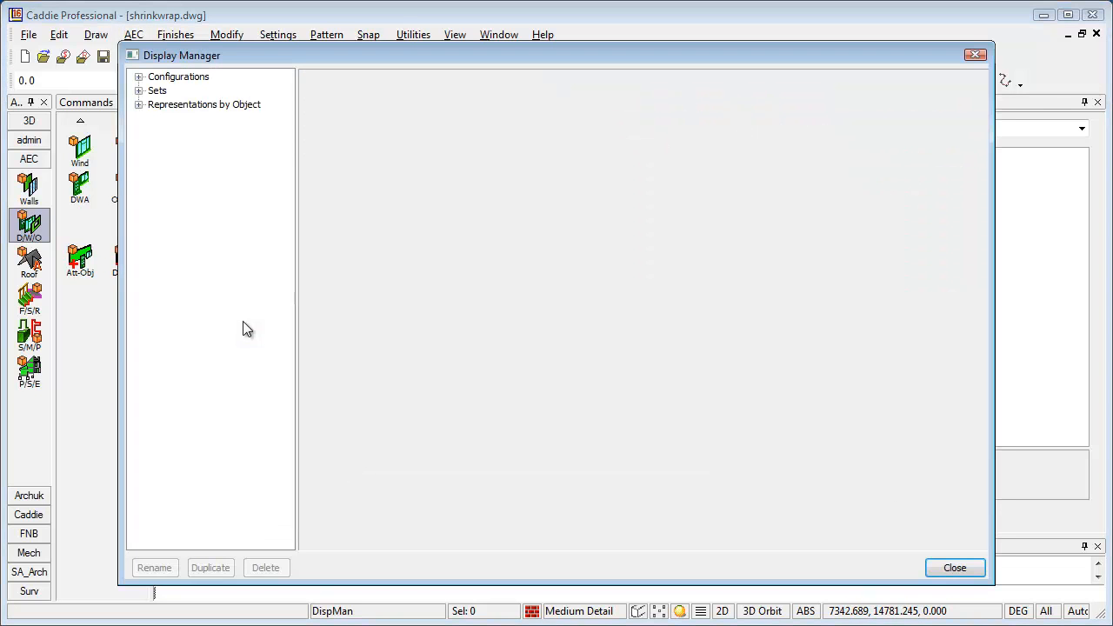
left_click(139, 104)
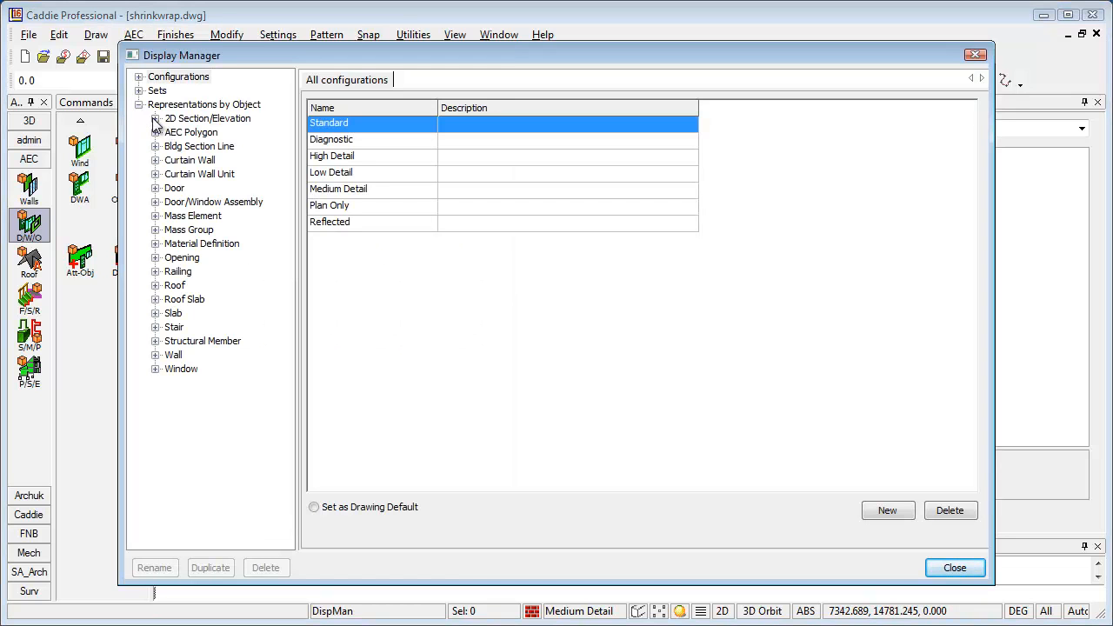
left_click(154, 119)
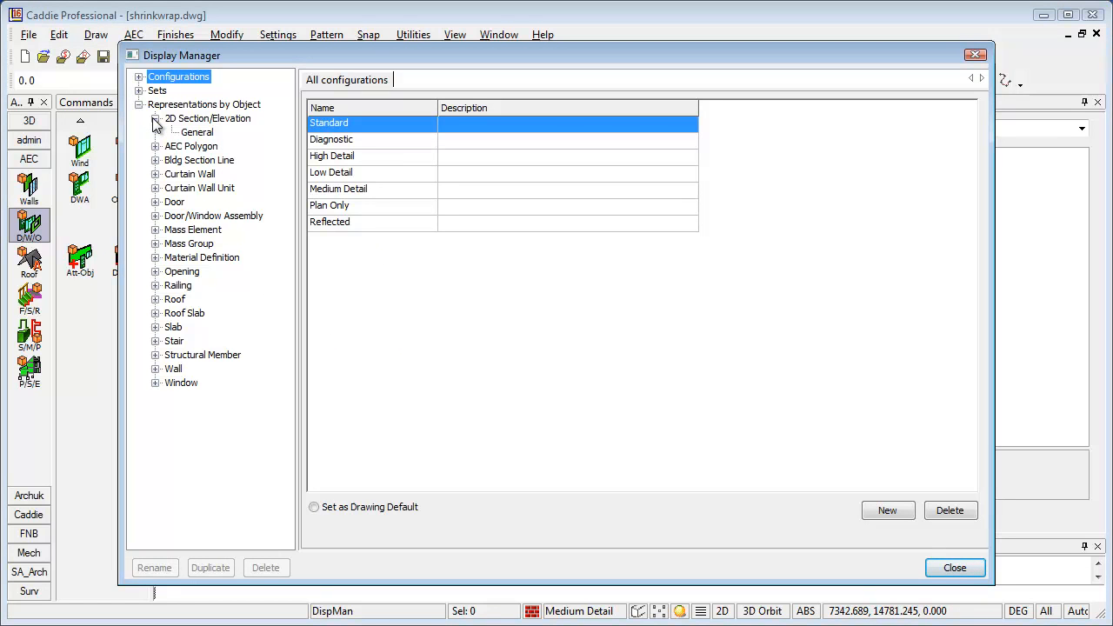
left_click(197, 133)
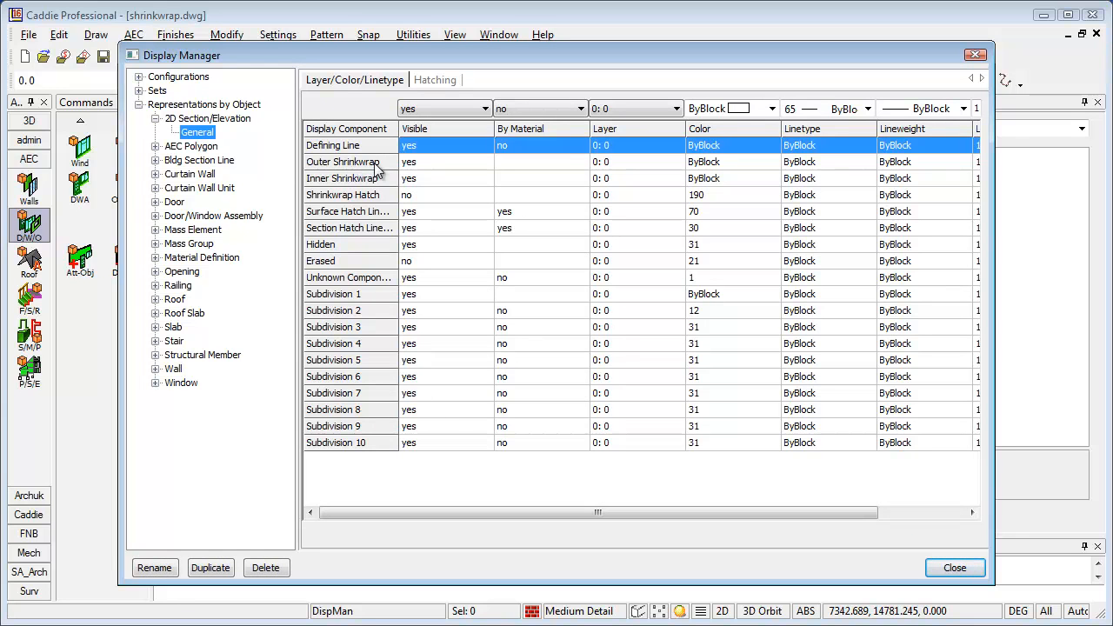
left_click(752, 163)
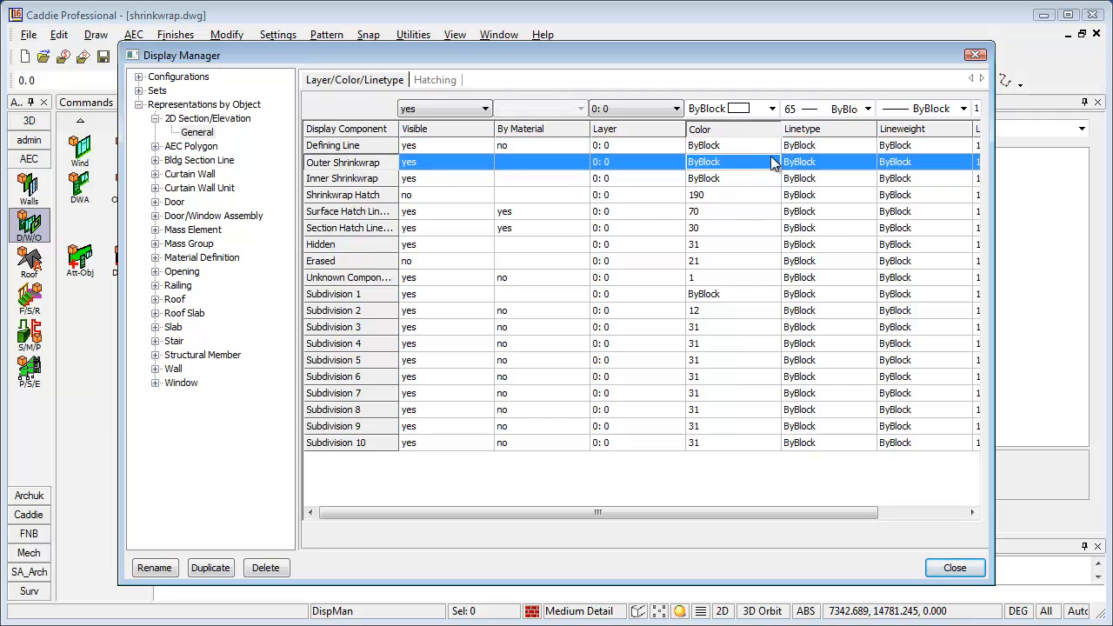
left_click(772, 109)
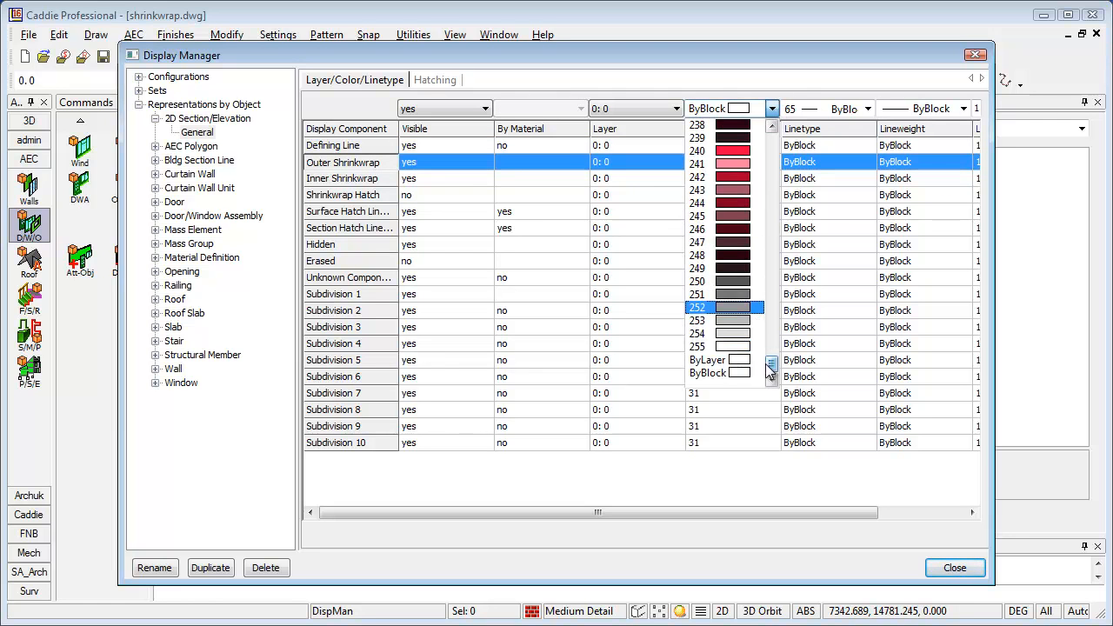
left_click_drag(771, 365, 771, 132)
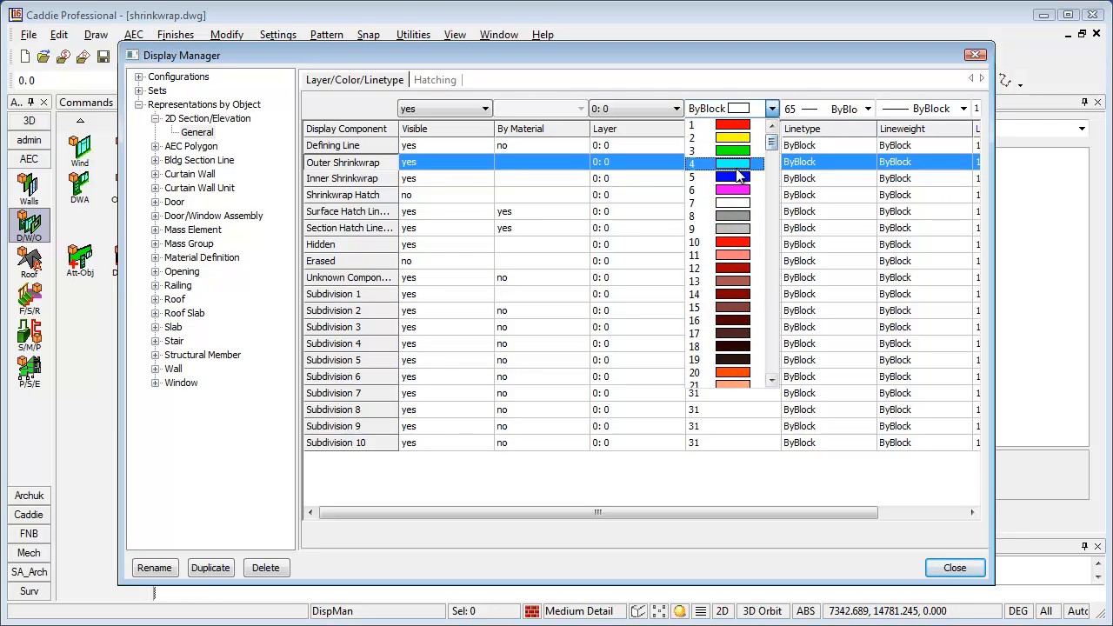
left_click(736, 178)
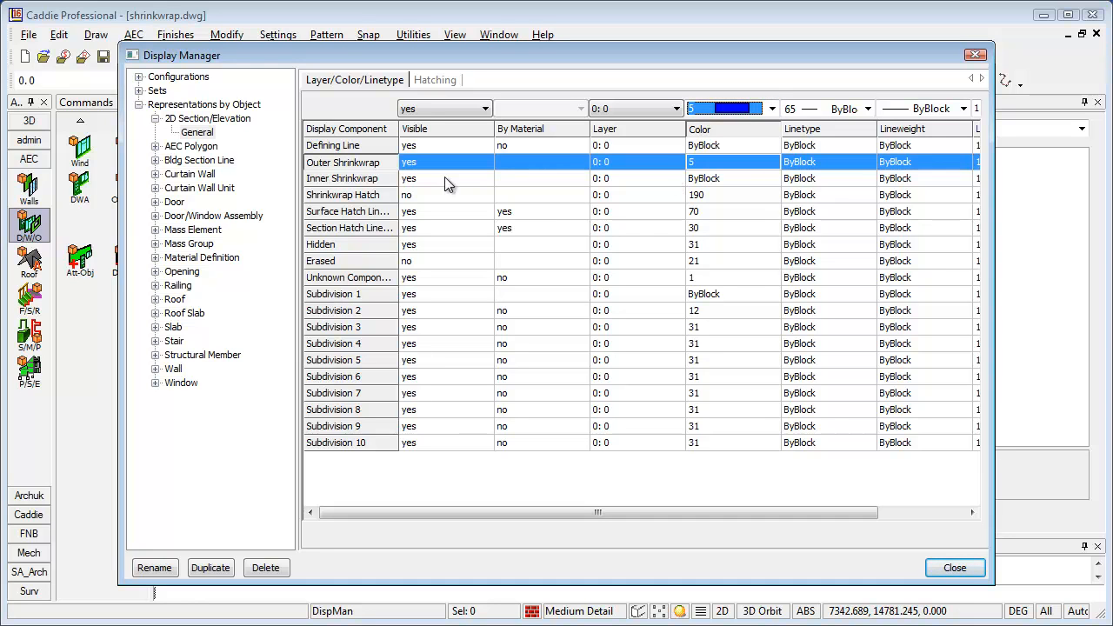
Set the Inner Shrinkwrap colour to 6 for the same representation and close the Display Manager.
left_click(711, 180)
left_click(772, 109)
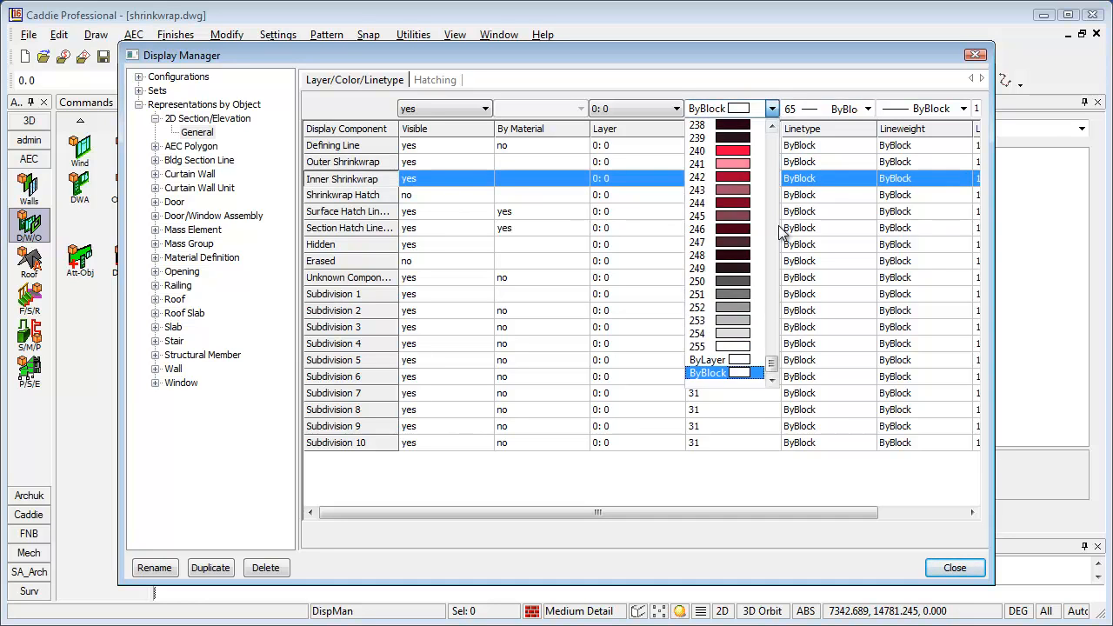
left_click_drag(771, 370, 772, 137)
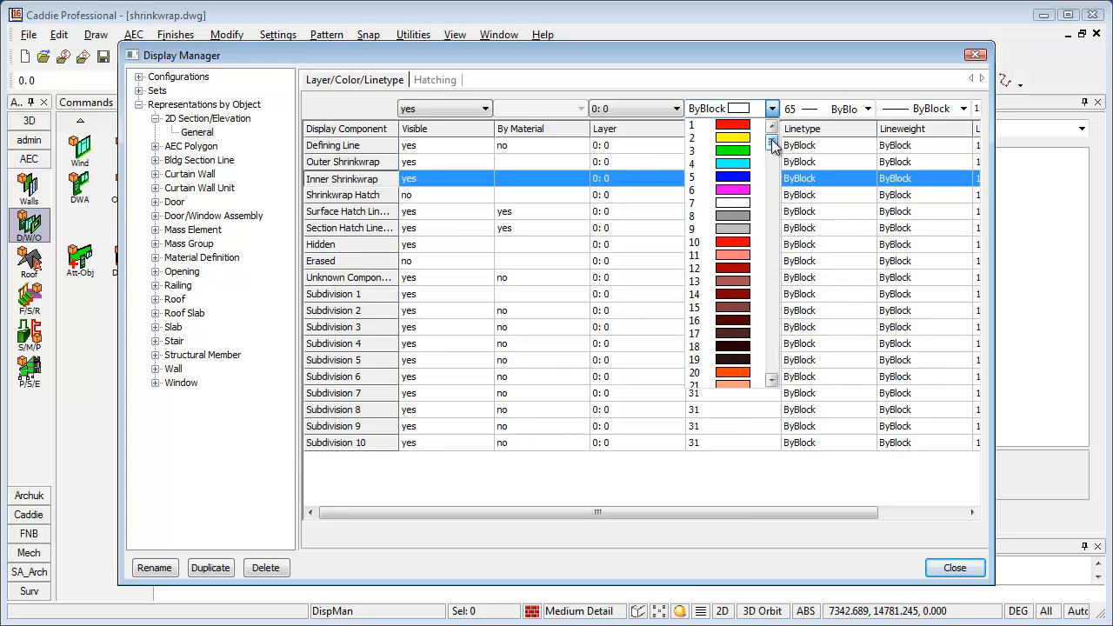
left_click(733, 191)
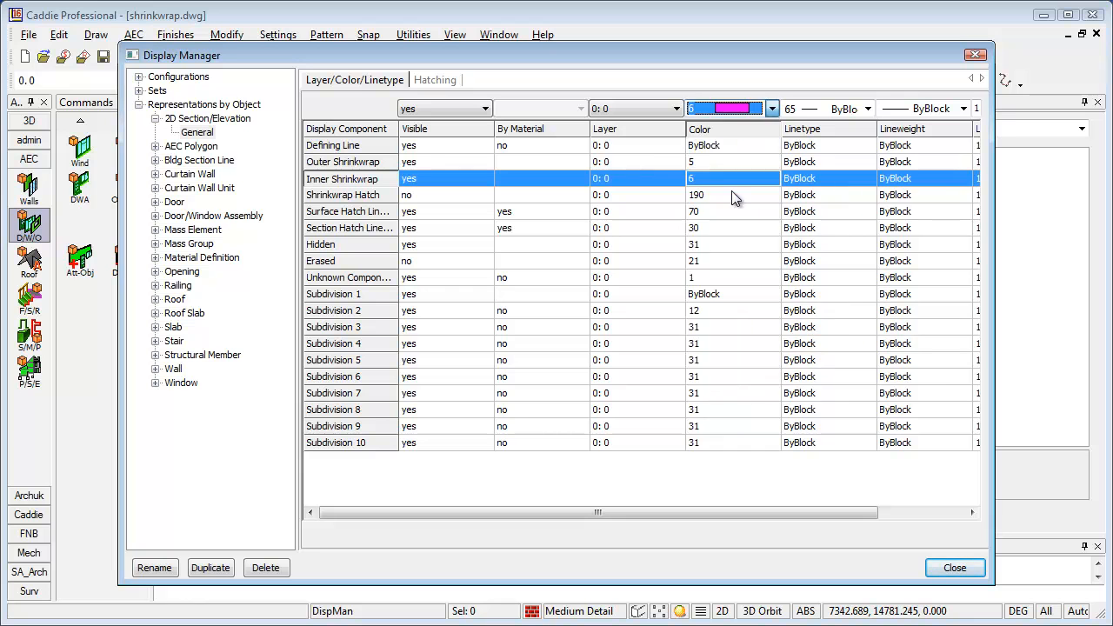
left_click(953, 568)
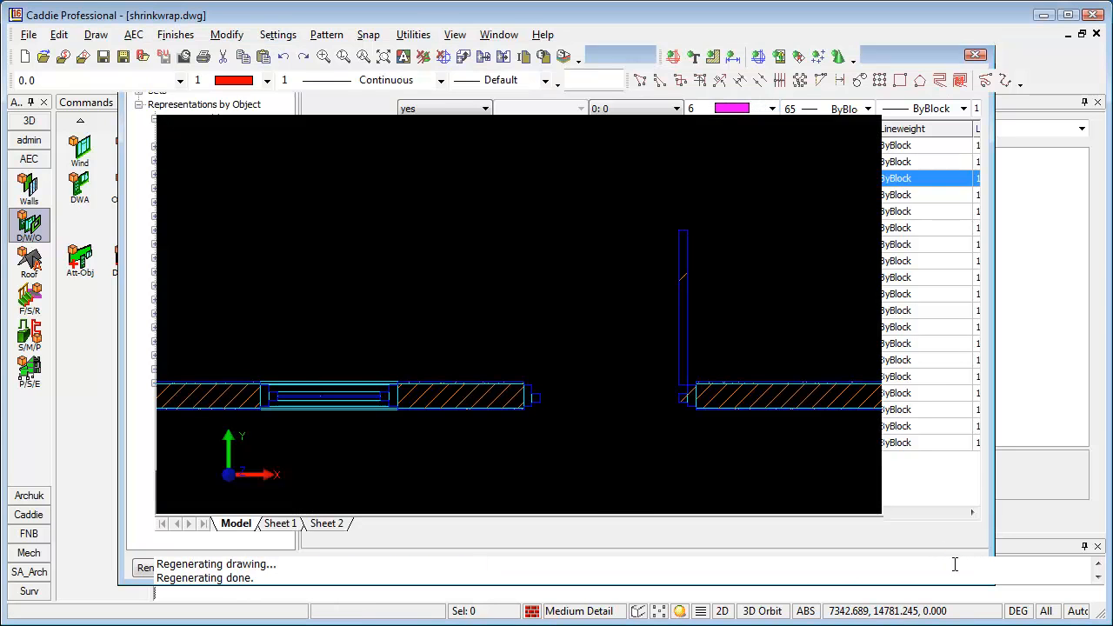
Examine the shrinkwrap outlines around the walls, door panel and window in the 2D section.
scroll(709, 398, "up", 4)
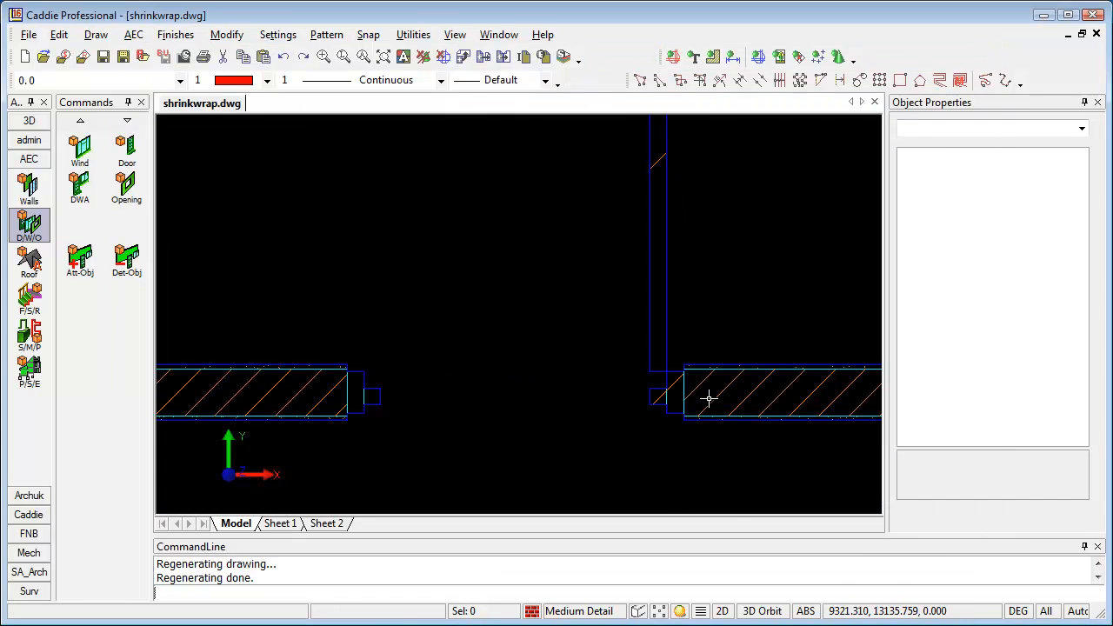
scroll(709, 398, "down", 2)
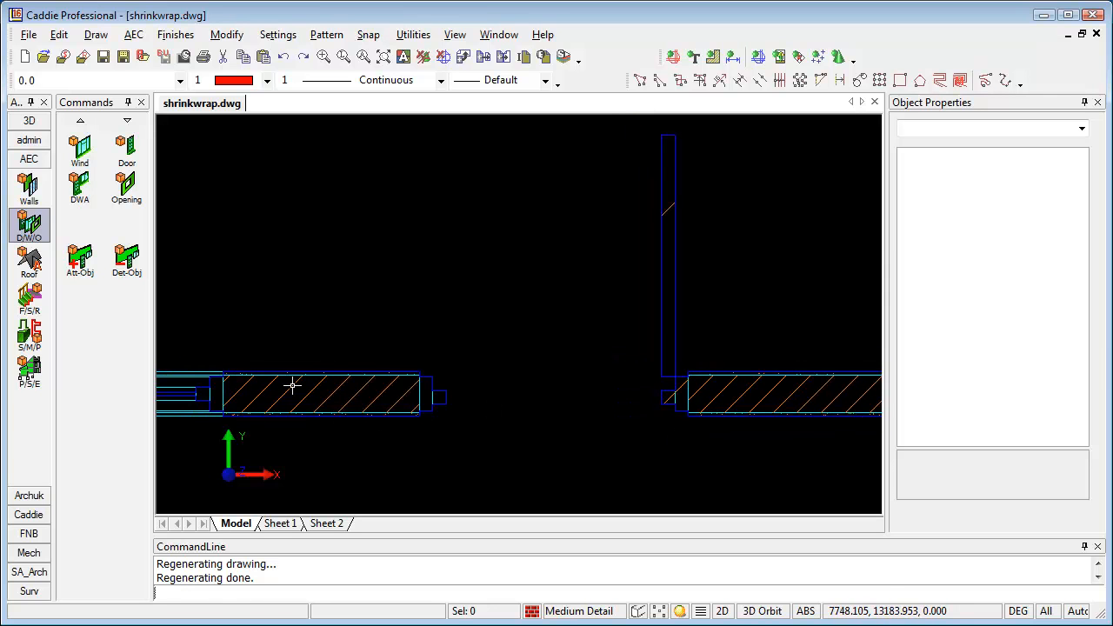
mouse_move(316, 375)
middle_mouse_down()
mouse_move(497, 403)
mouse_move(472, 395)
middle_mouse_up()
middle_click_drag(323, 427, 566, 408)
scroll(528, 406, "up", 1)
scroll(528, 406, "up", 2)
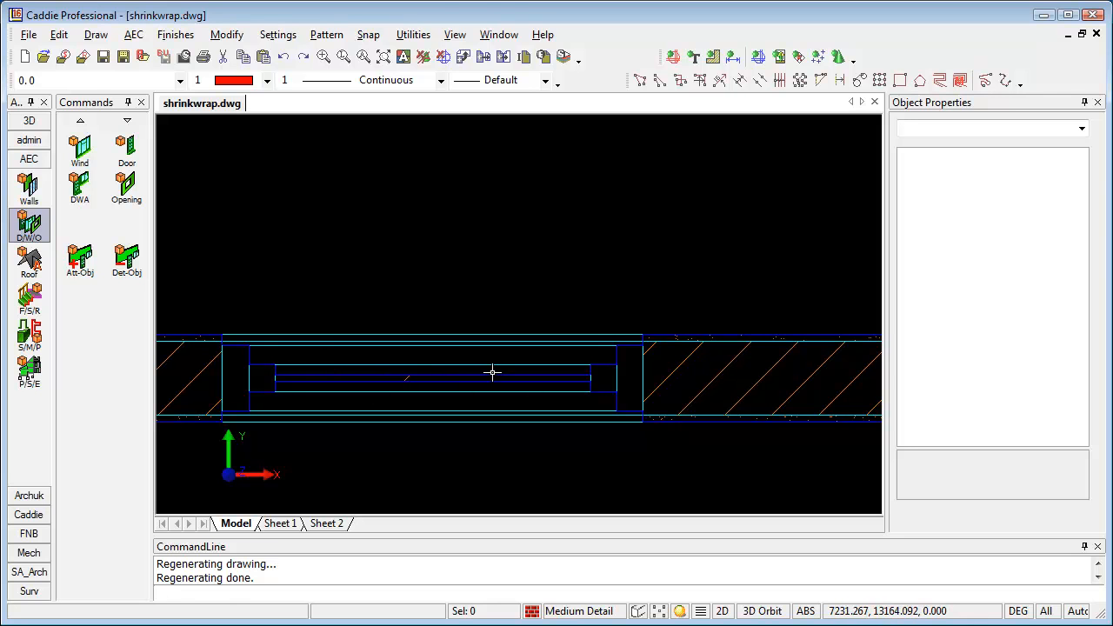
left_click(487, 470)
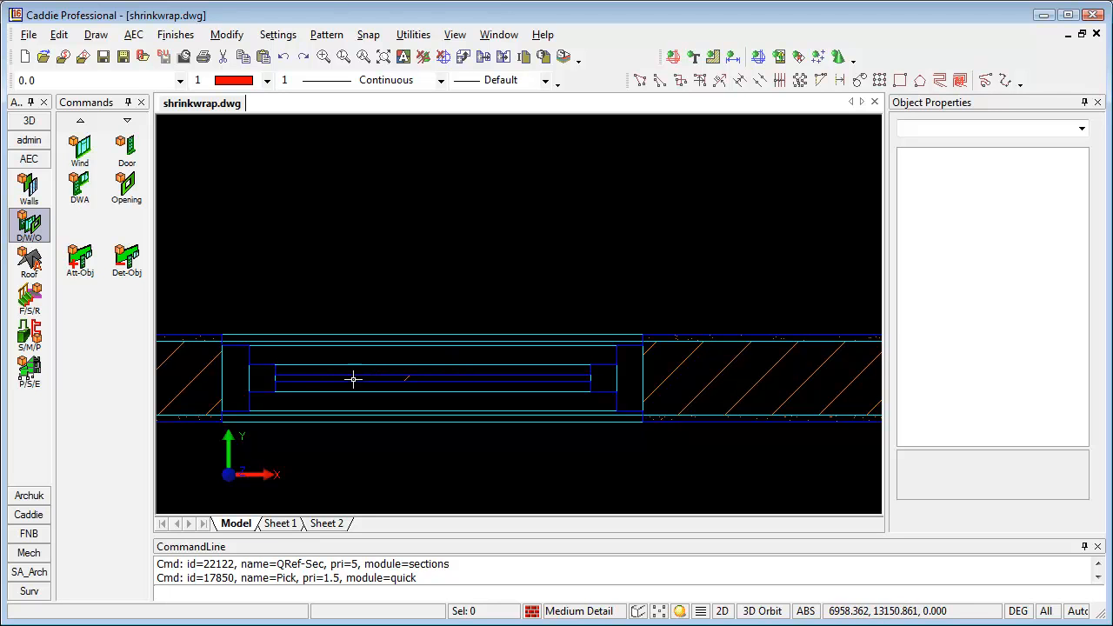
In the AEC Style Manager, exclude the Window.Glass material's General representation from the 2D section shrinkwrap.
left_click(133, 35)
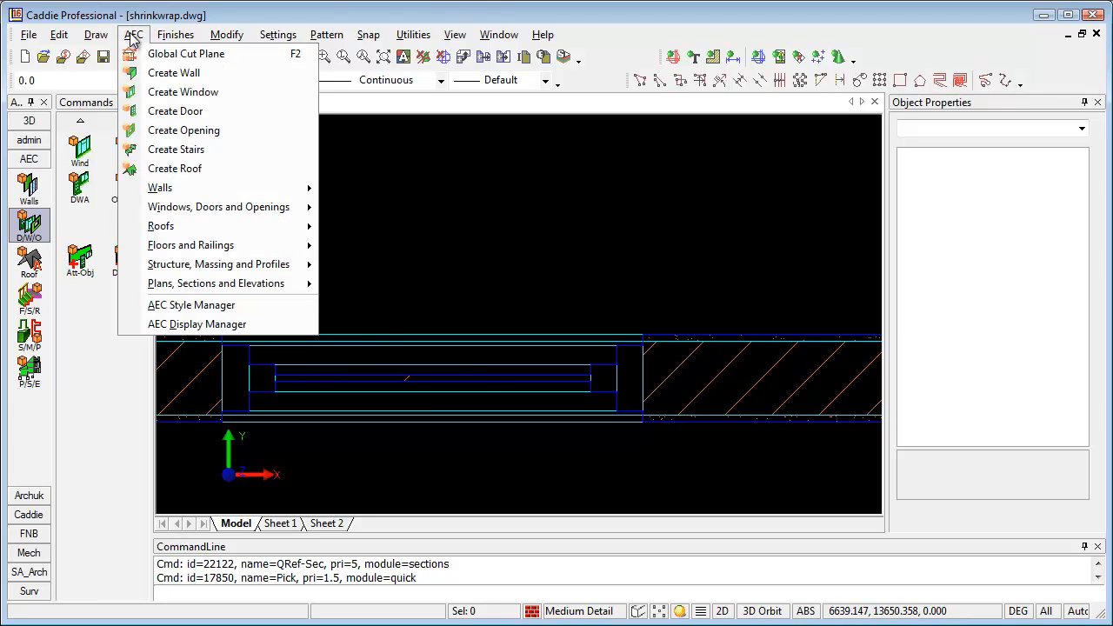
left_click(185, 309)
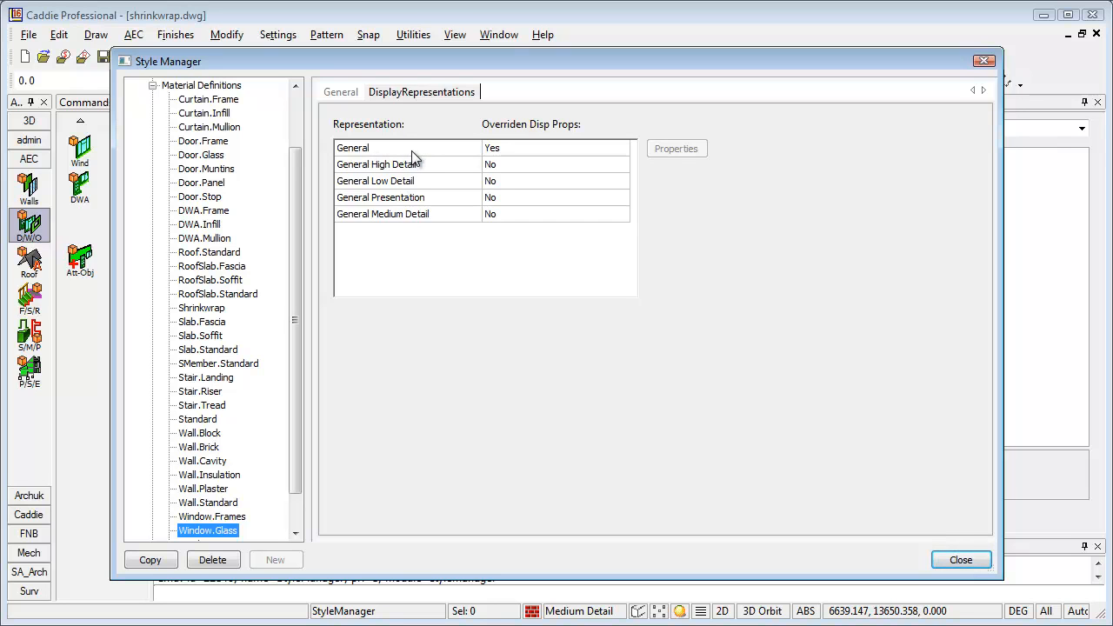
left_click(511, 149)
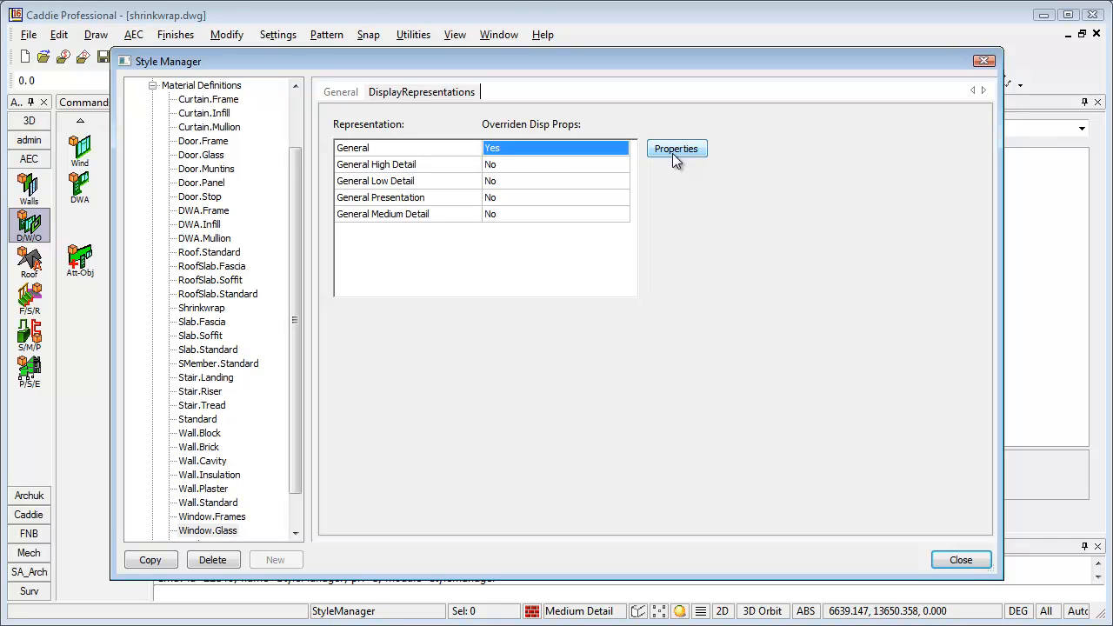
left_click(675, 153)
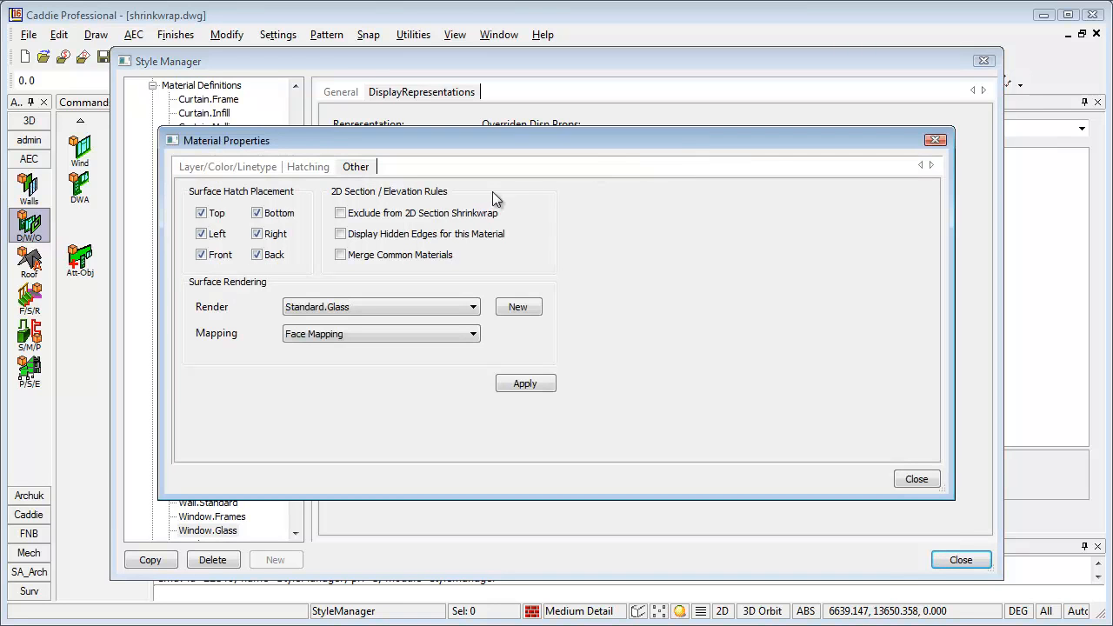
left_click(341, 214)
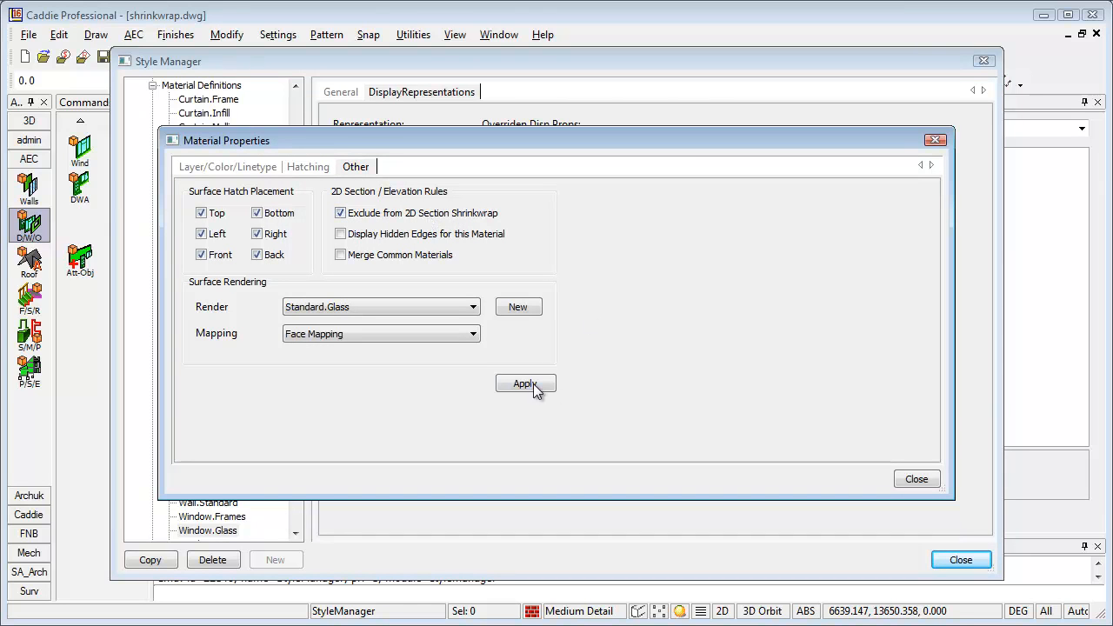
left_click(915, 479)
left_click(952, 559)
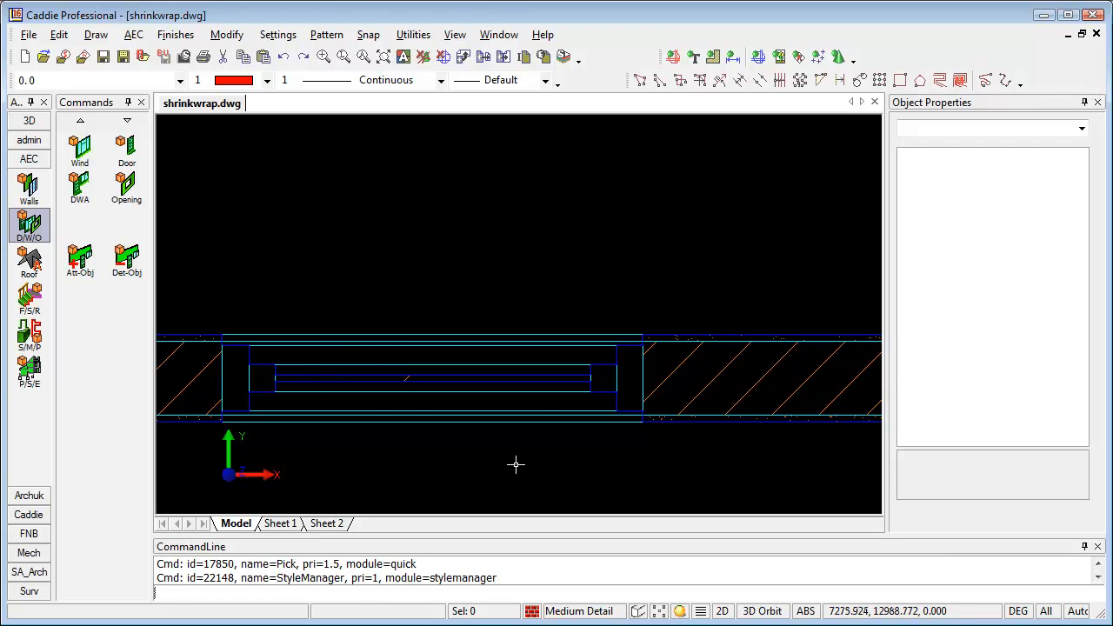
Refresh the 2D section object so it uses the edited window glass material.
left_click(535, 389)
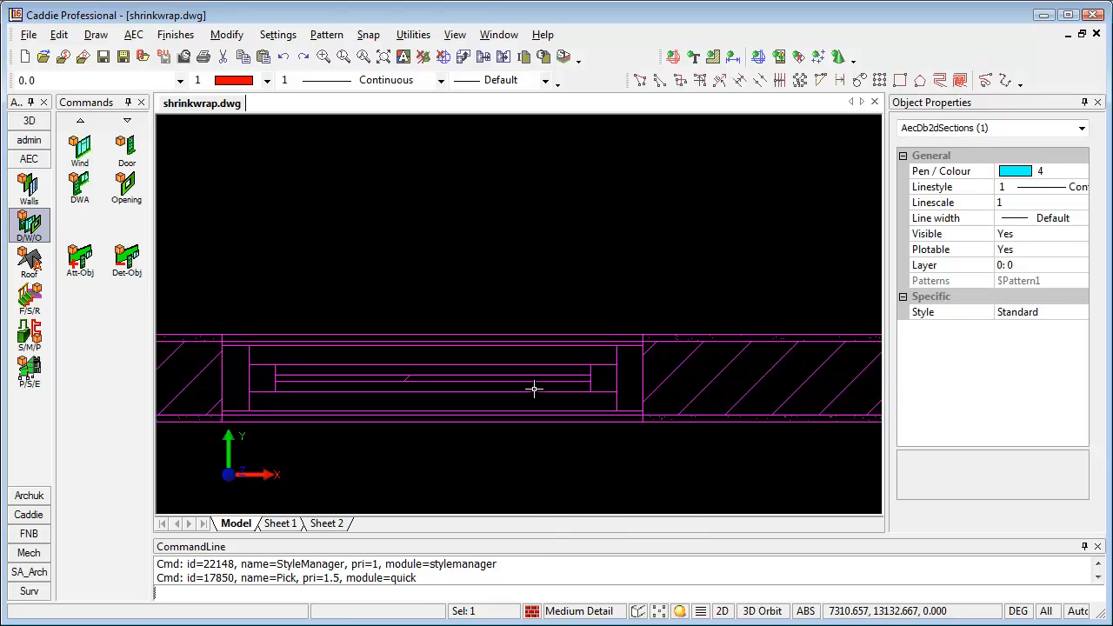
right_click(535, 388)
mouse_move(631, 616)
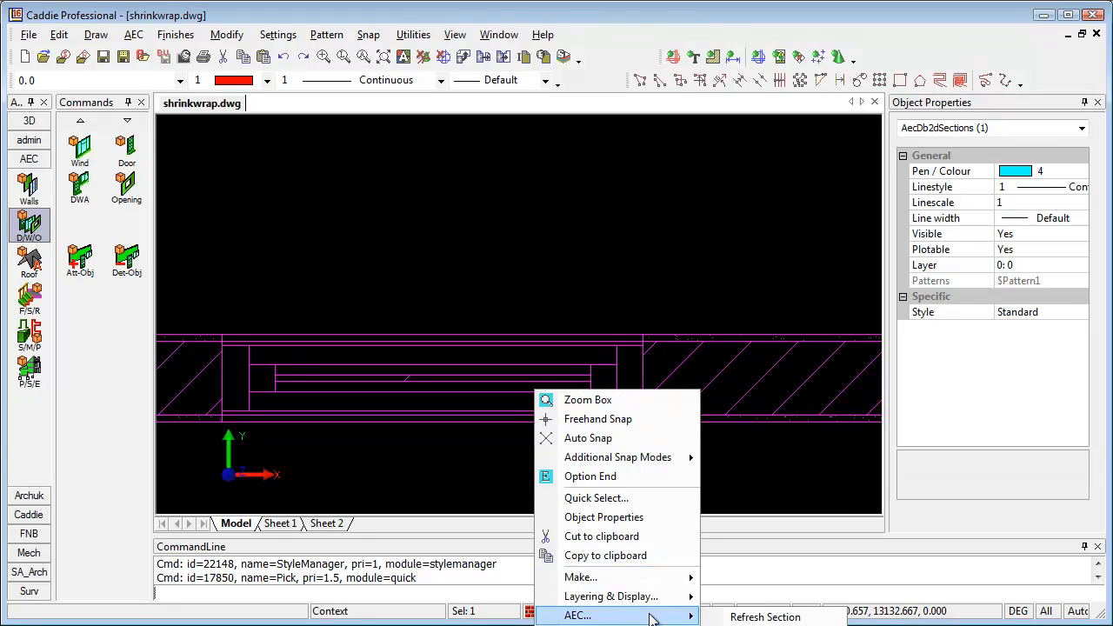
left_click(761, 617)
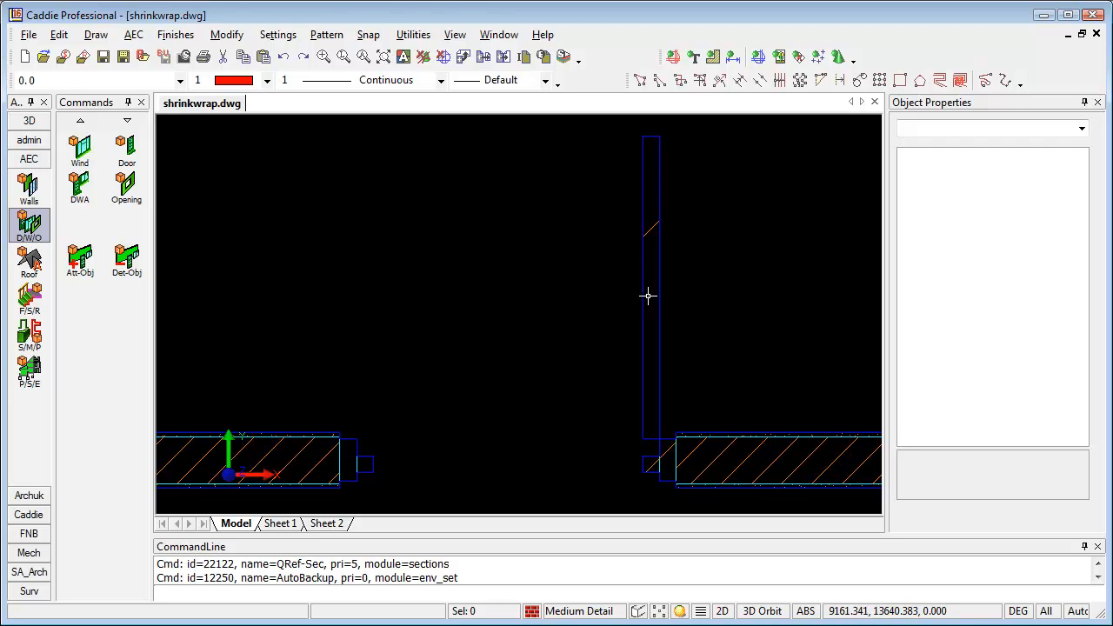
In the AEC Style Manager, turn off Section Hatch visibility in the Door.Panel material's General representation and apply it.
left_click(133, 35)
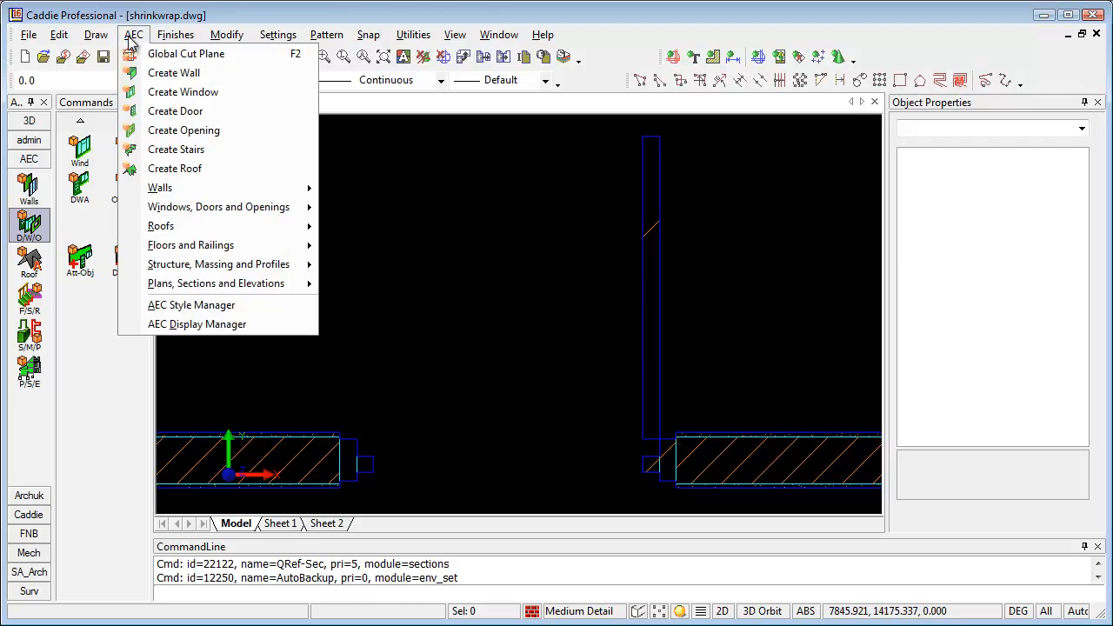
left_click(227, 306)
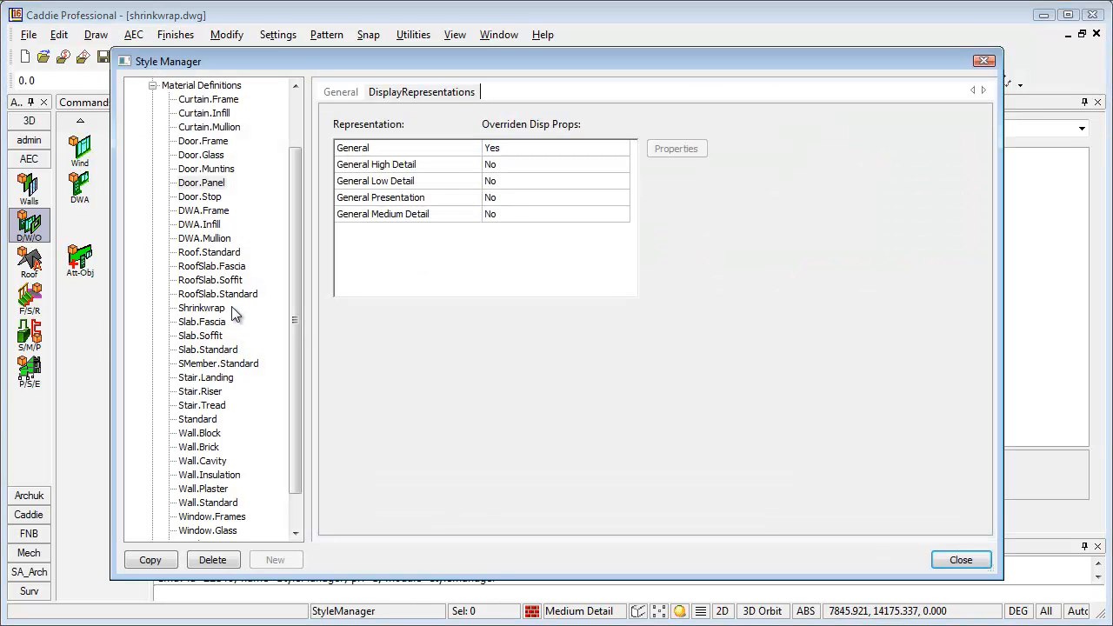
left_click(216, 183)
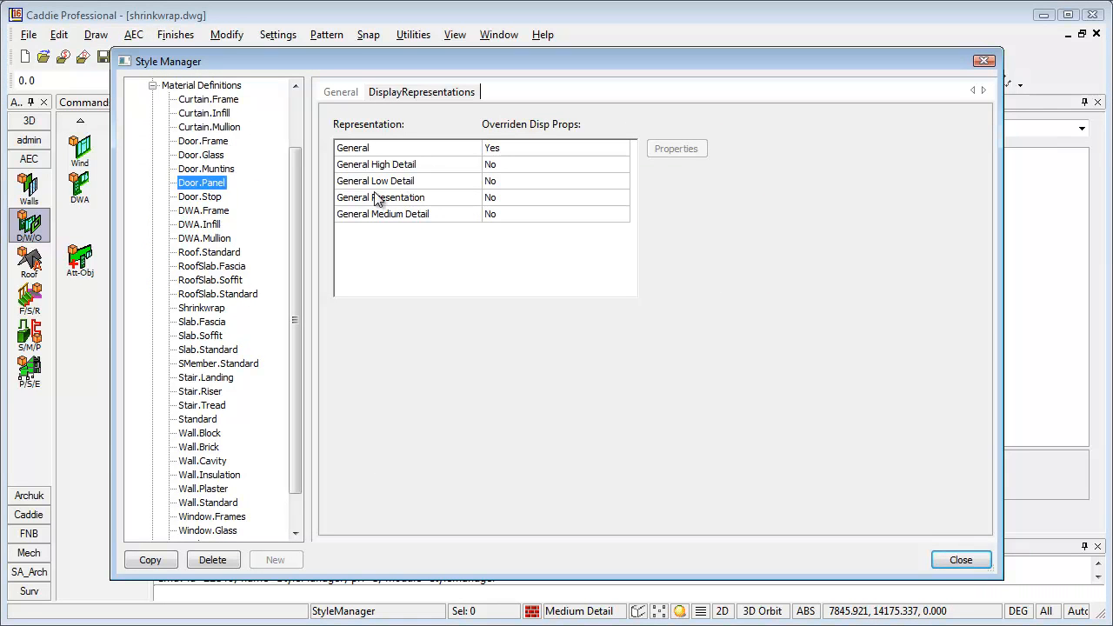
left_click(533, 149)
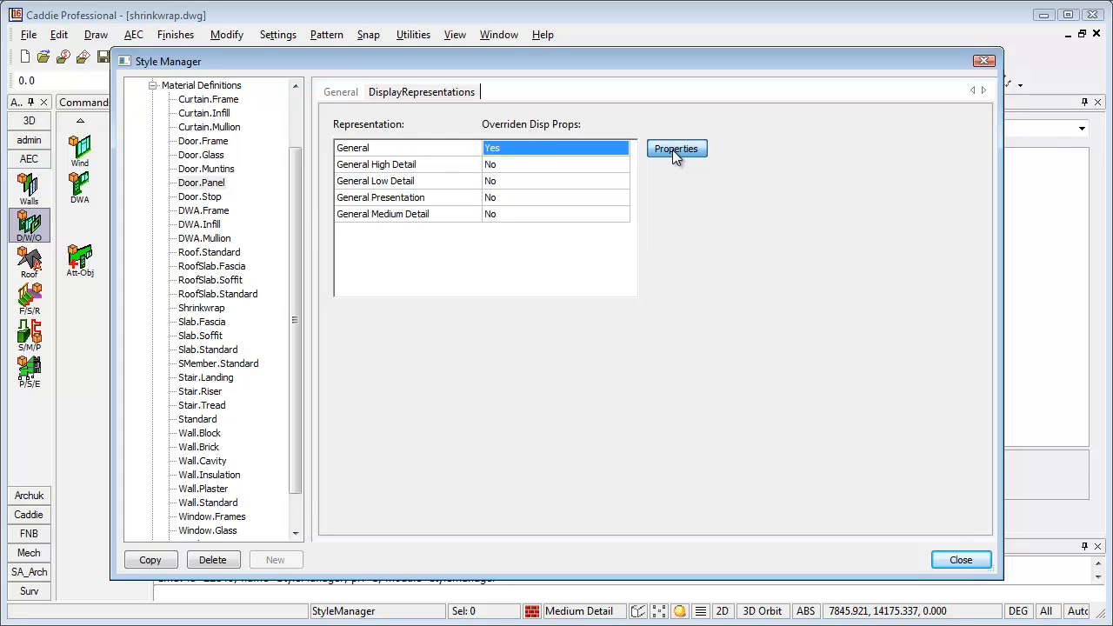
left_click(674, 150)
left_click(207, 166)
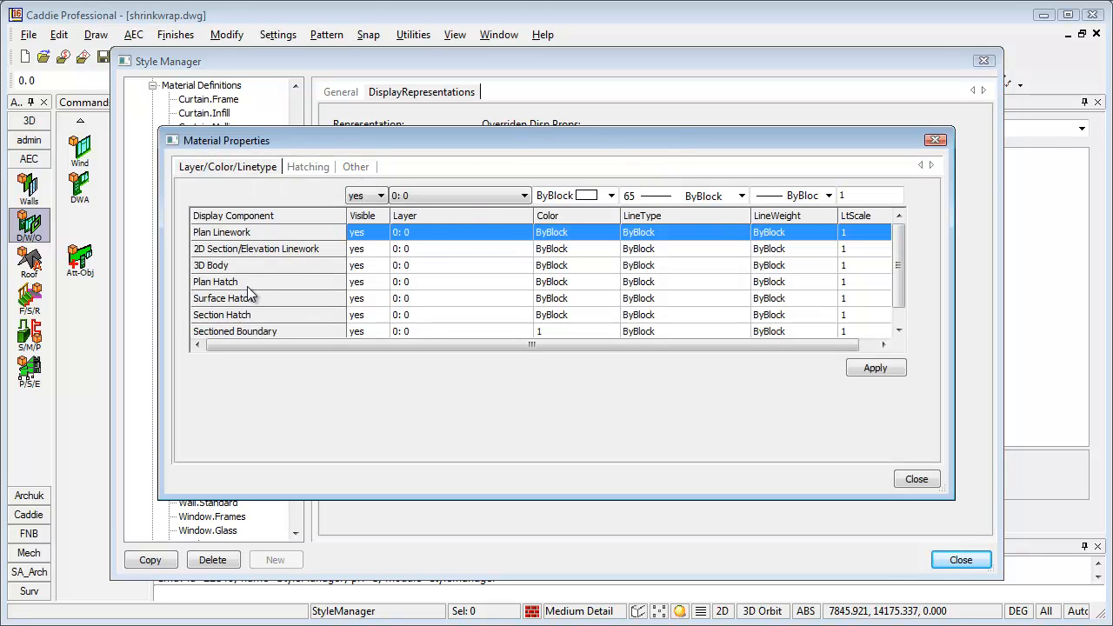
left_click(366, 316)
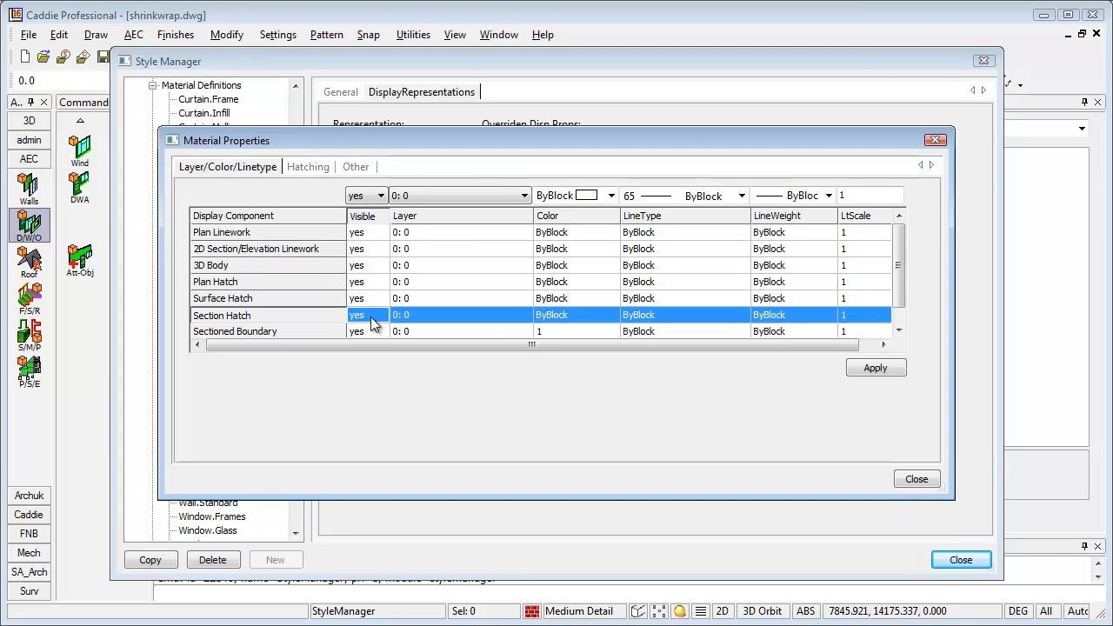
left_click(380, 196)
left_click(358, 222)
left_click(856, 369)
left_click(916, 480)
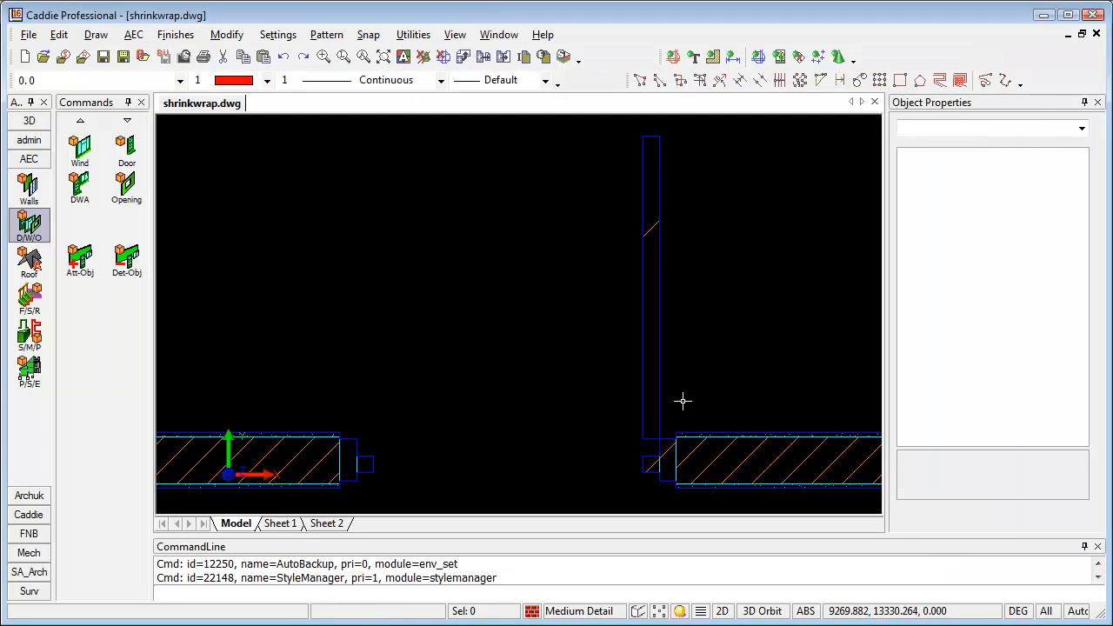
Refresh the 2D section object so it uses the edited Door.Panel material.
left_click(644, 413)
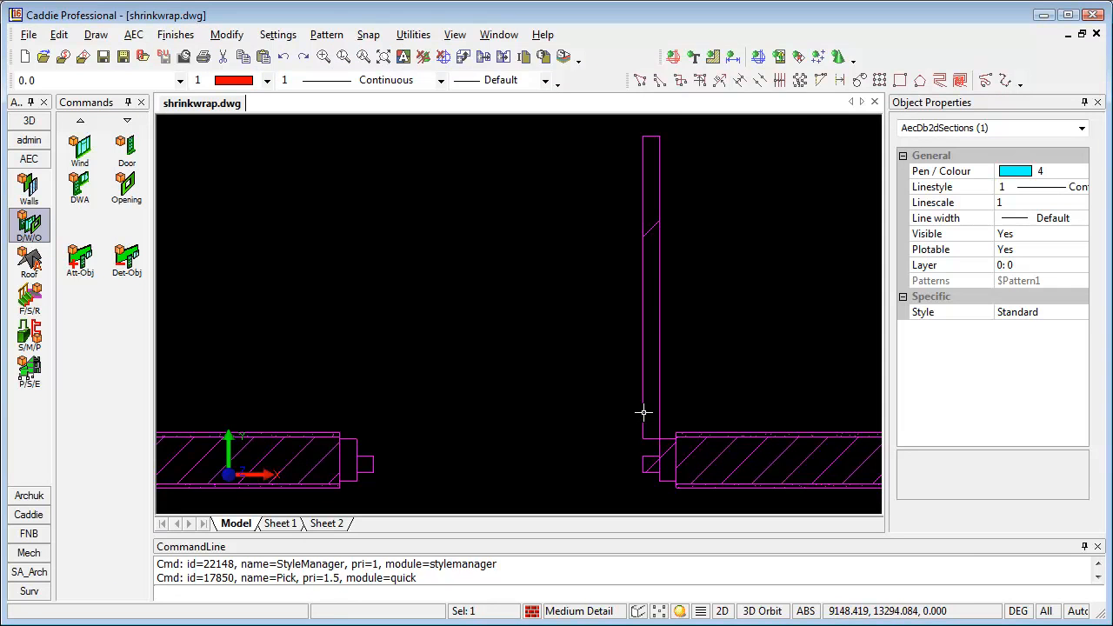
right_click(644, 413)
mouse_move(731, 285)
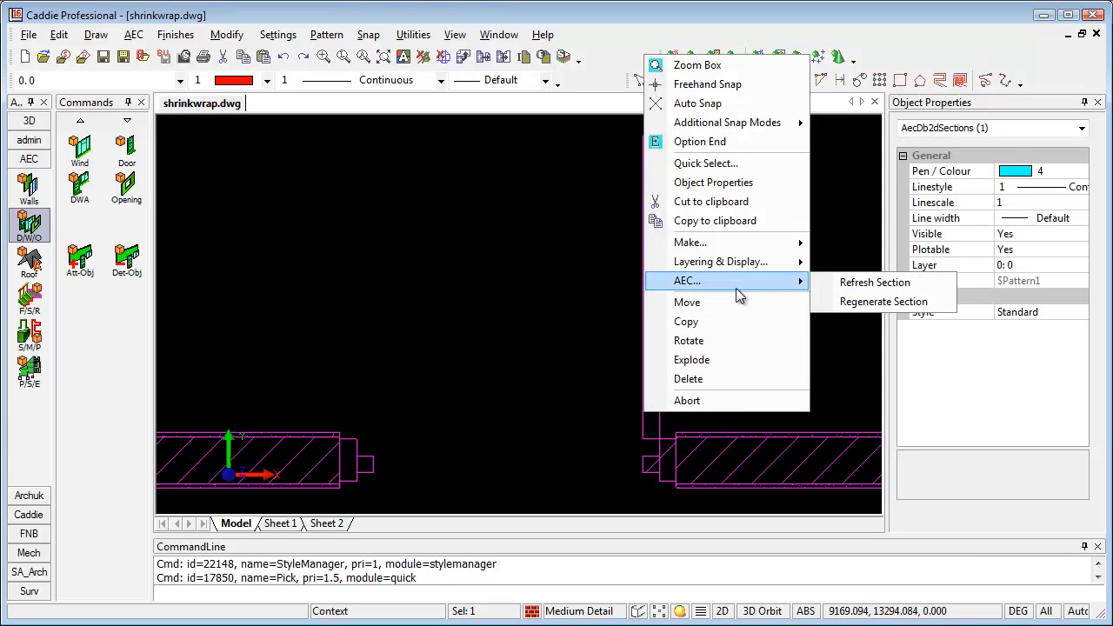
left_click(845, 284)
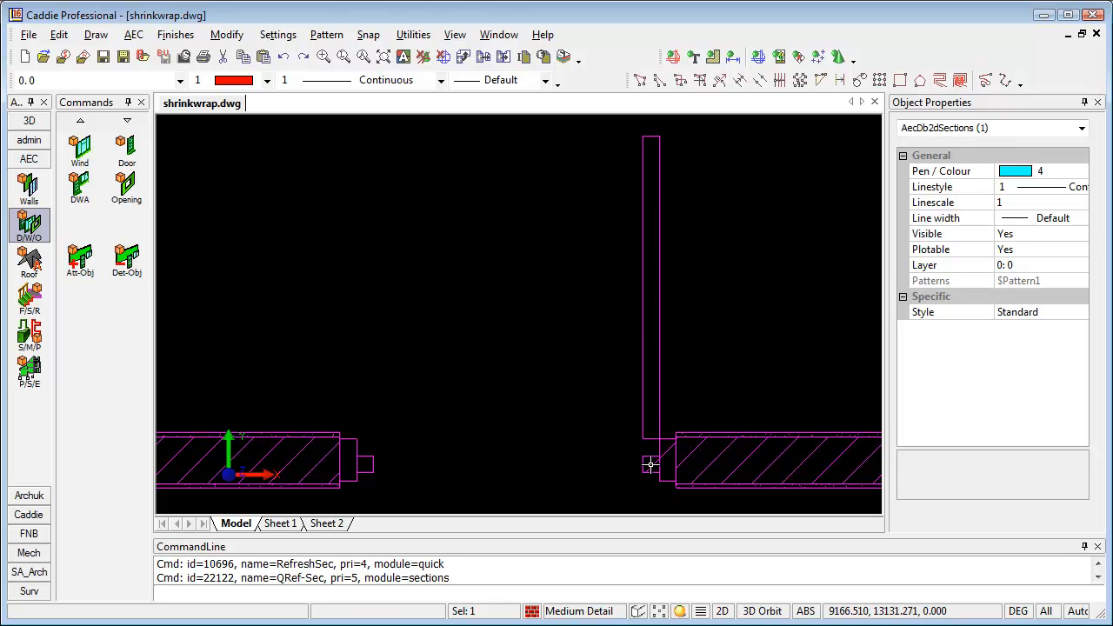
In the AEC Style Manager, turn off Section Hatch visibility in the Door.Frame material's General representation and apply it.
left_click(133, 34)
left_click(208, 305)
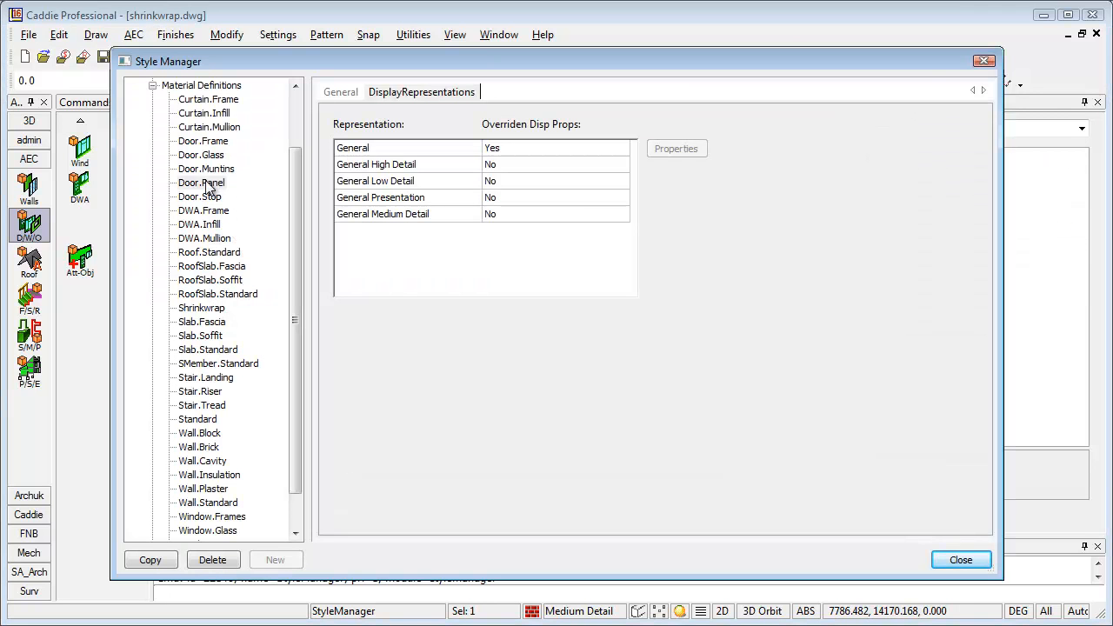
left_click(209, 144)
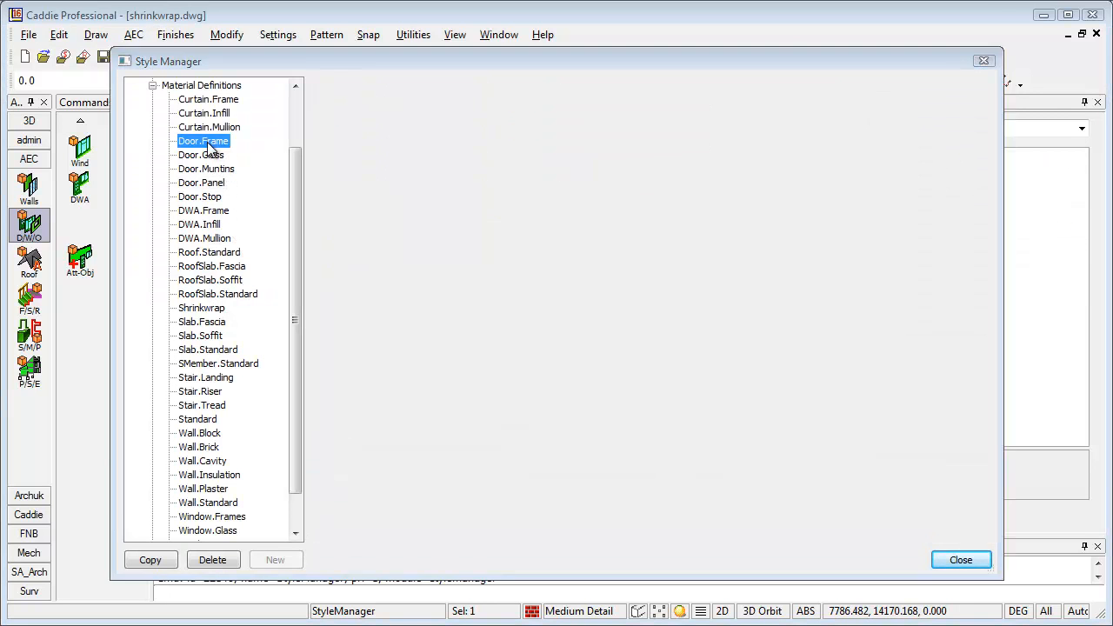
left_click(549, 152)
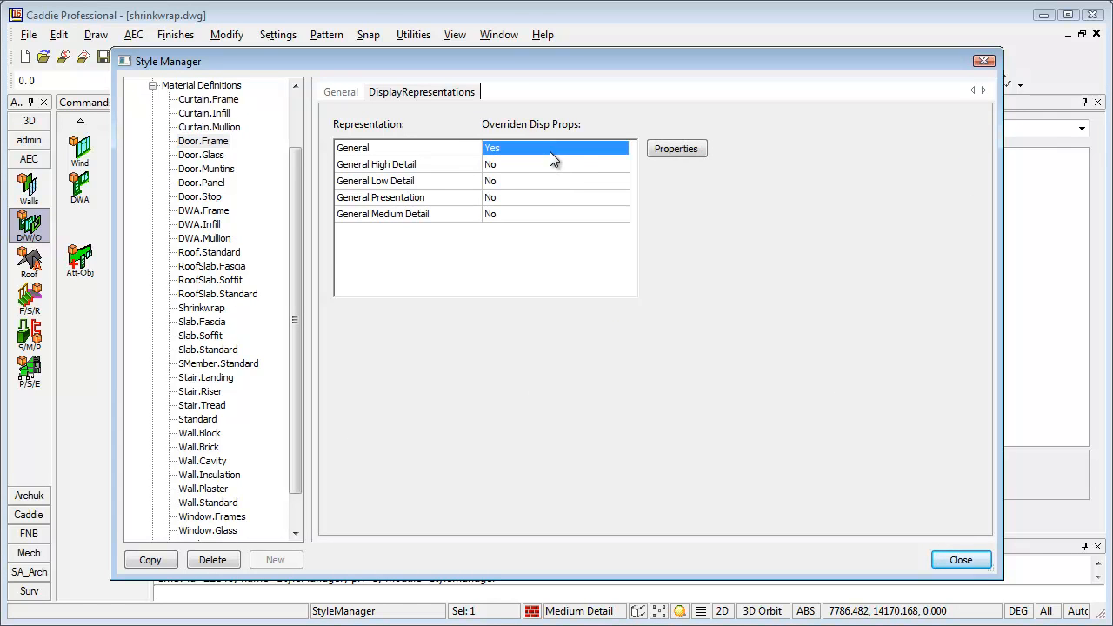
left_click(687, 146)
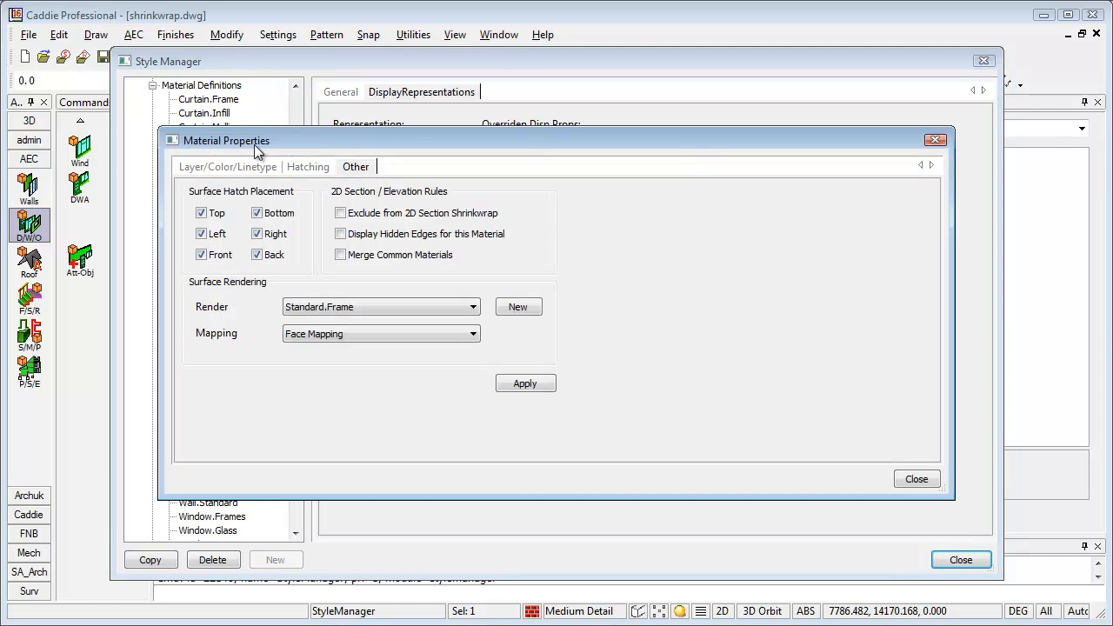
left_click(217, 165)
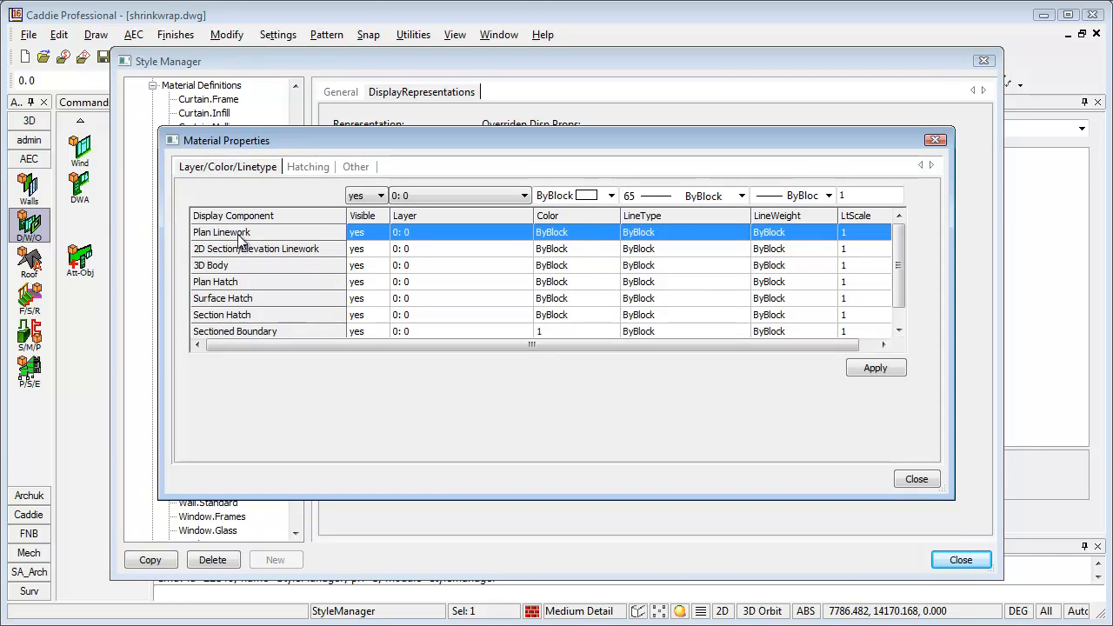
left_click(363, 316)
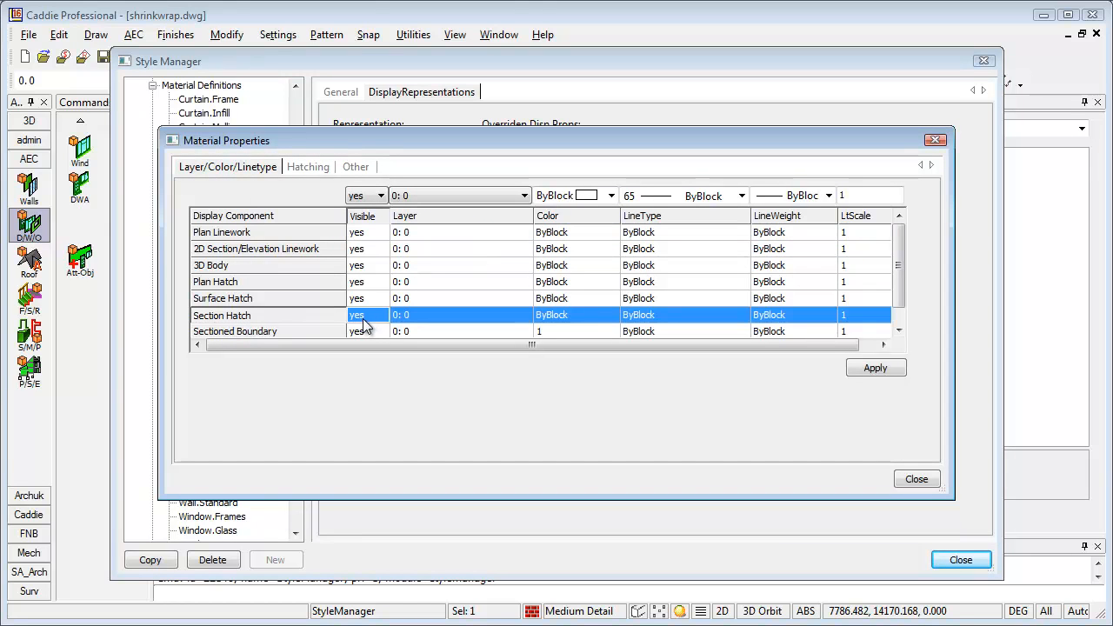
left_click(381, 196)
left_click(361, 223)
left_click(861, 365)
left_click(911, 479)
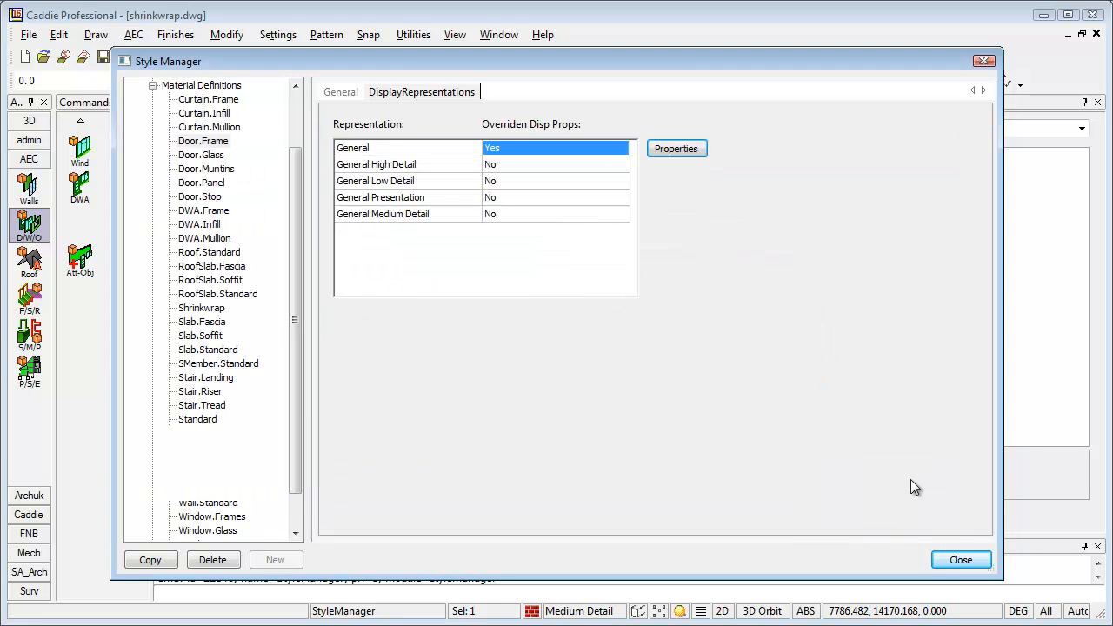
left_click(957, 560)
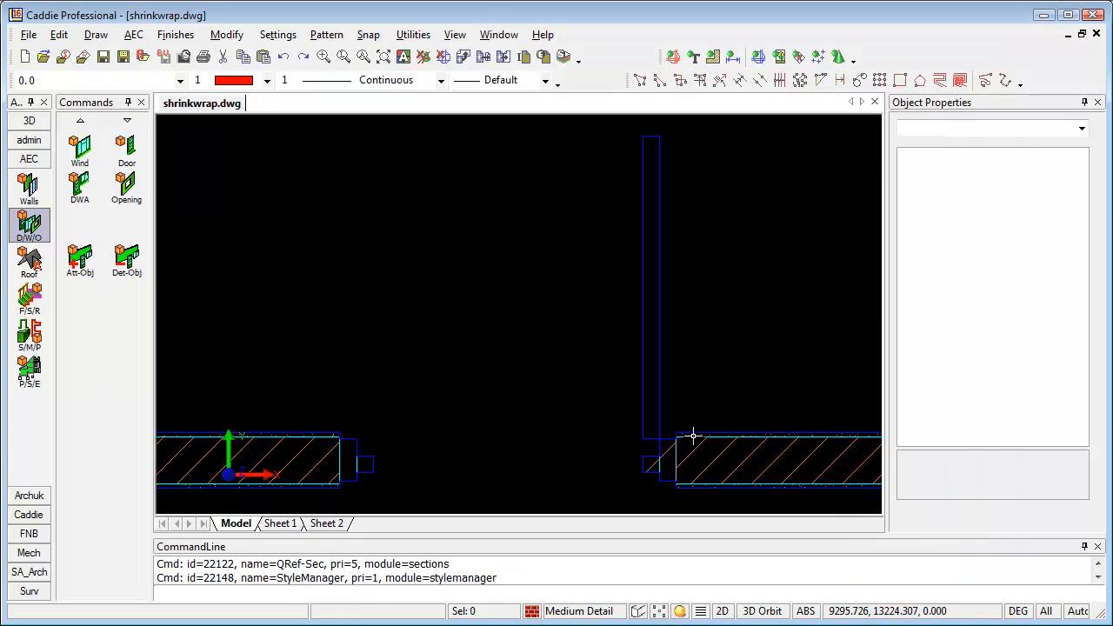
Refresh the 2D section object so it uses the edited Door.Frame material.
left_click(693, 437)
right_click(693, 436)
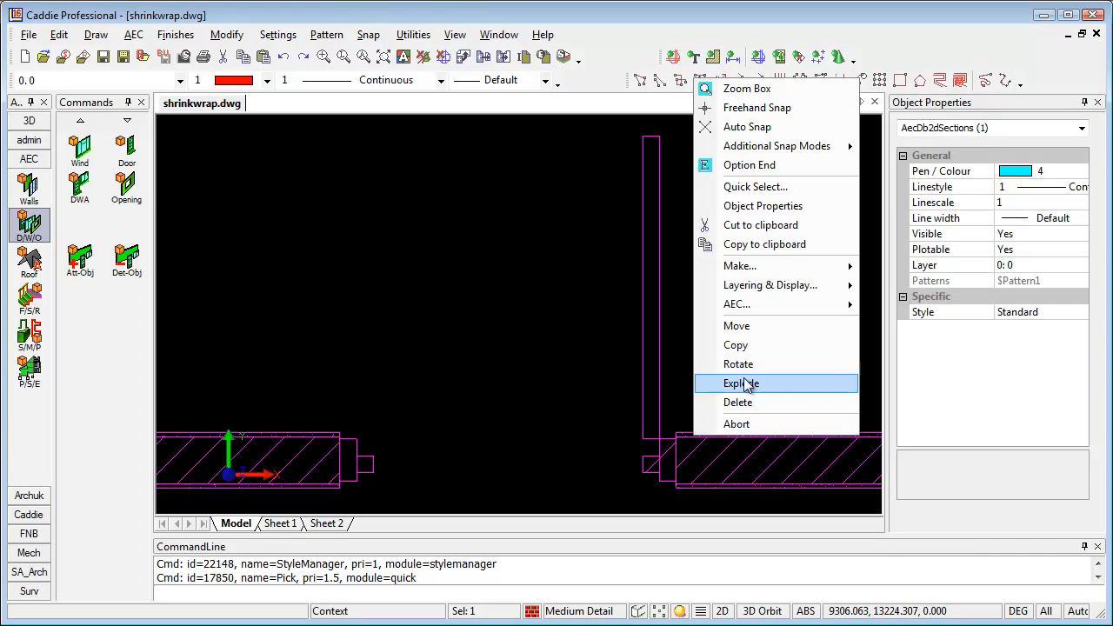
mouse_move(778, 314)
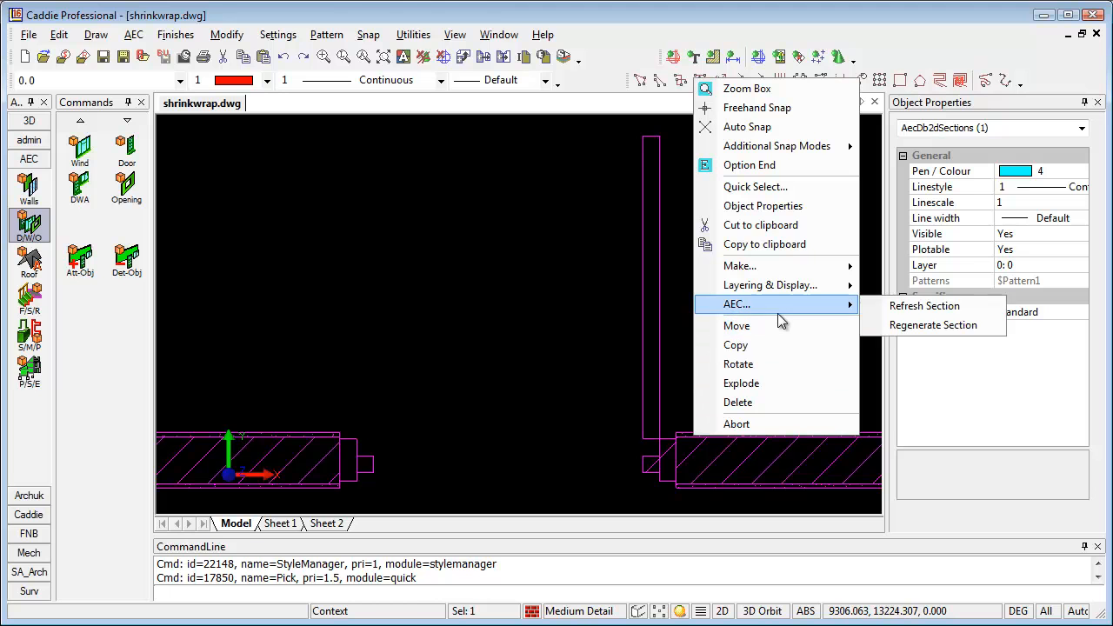
left_click(924, 306)
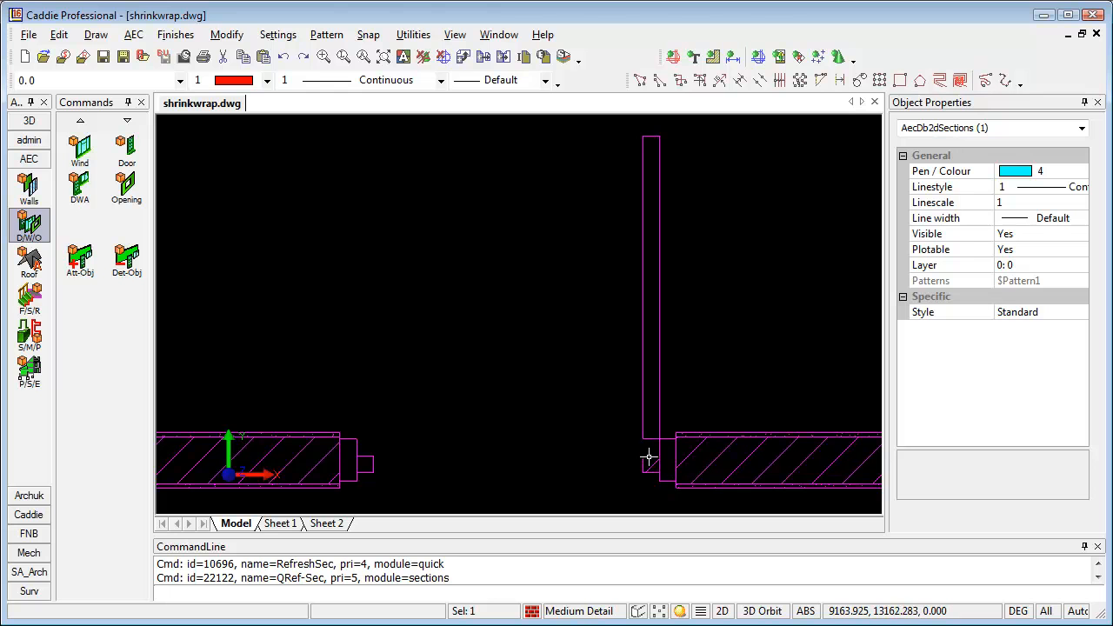
In the AEC Style Manager, turn off Section Hatch visibility in the Door.Stop material's General representation and apply it.
left_click(133, 35)
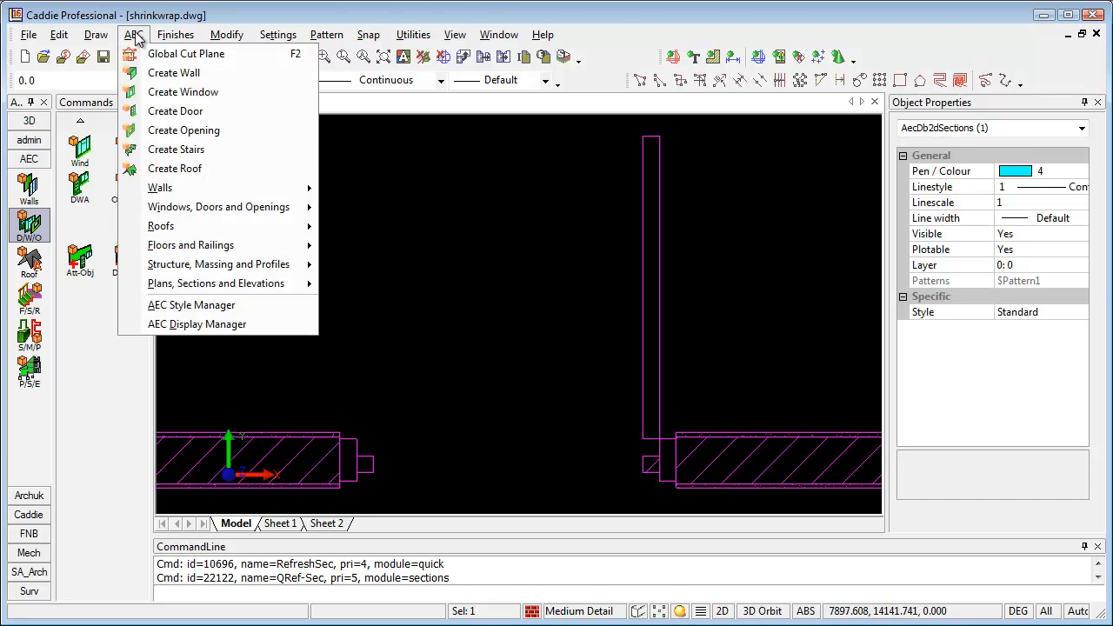
left_click(215, 307)
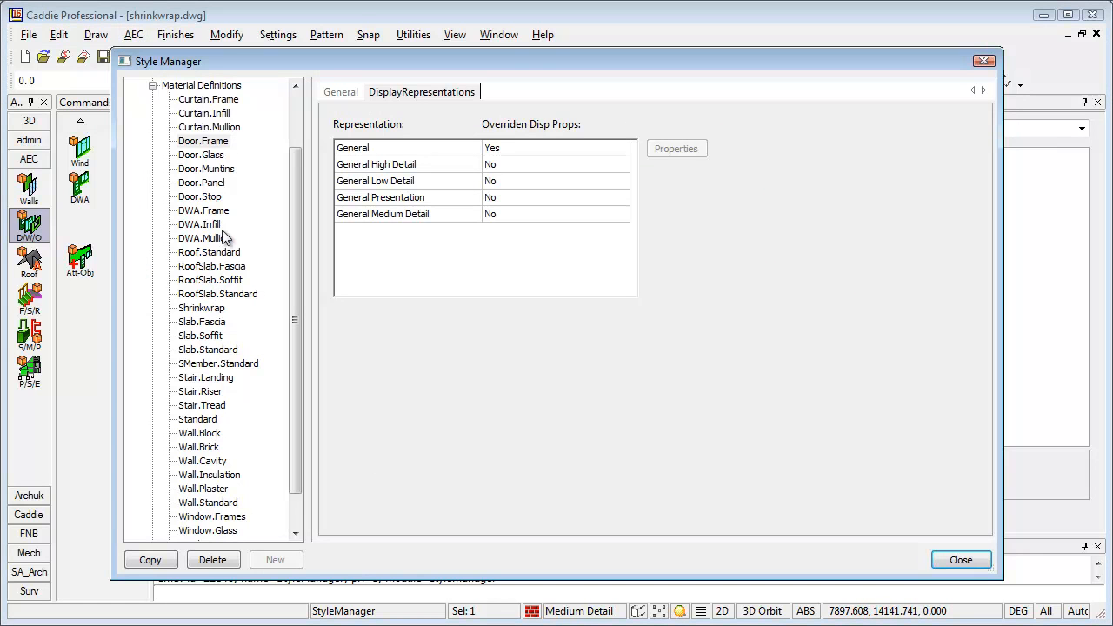
left_click(217, 198)
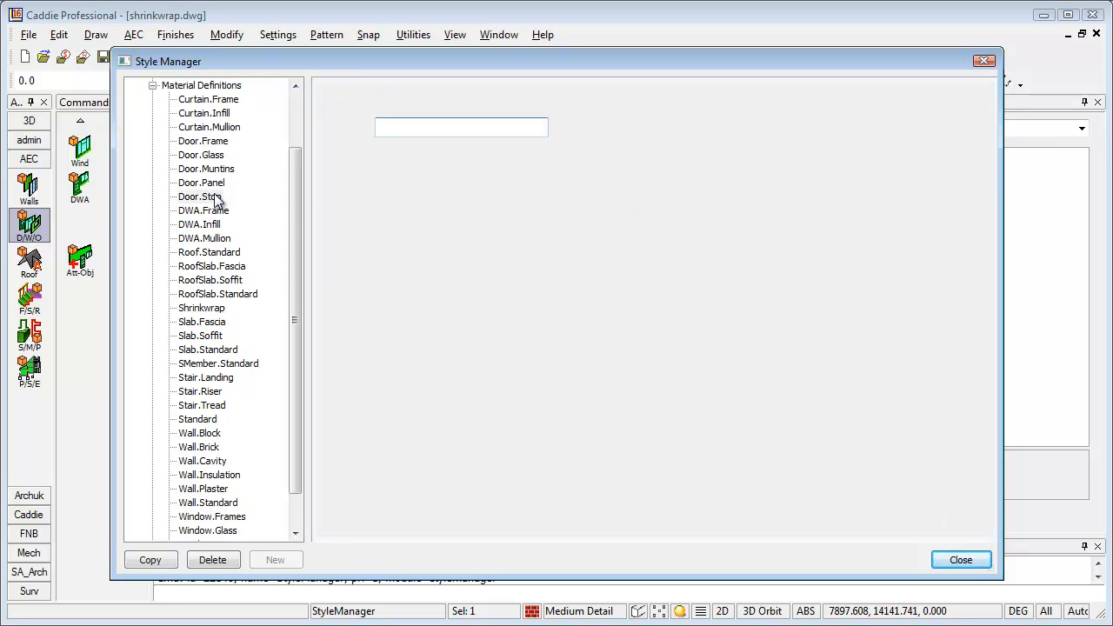
left_click(553, 149)
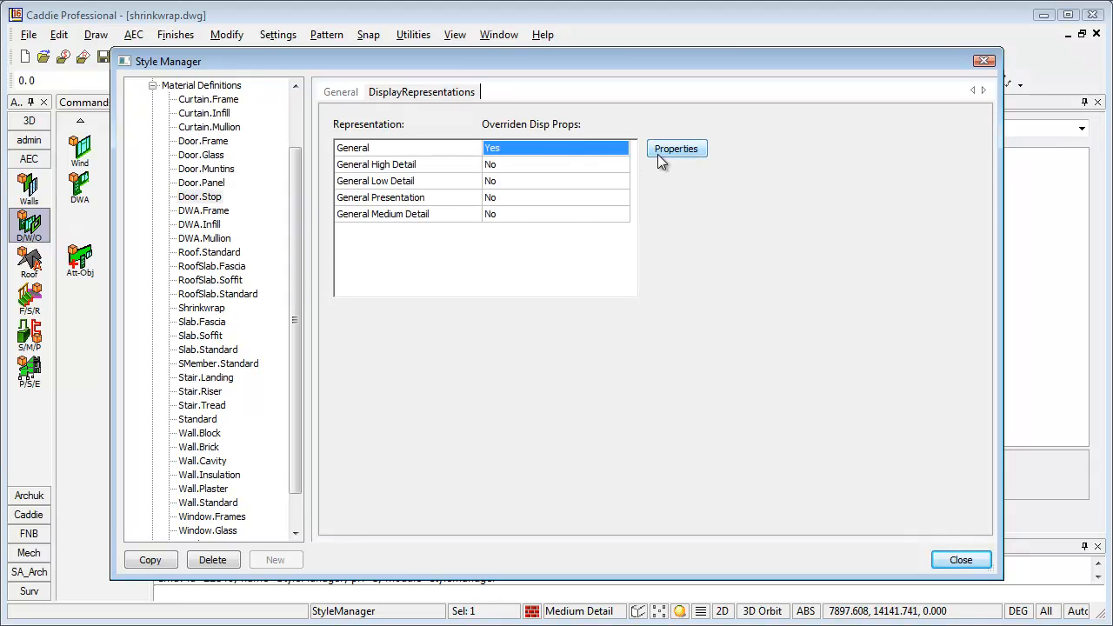
left_click(658, 152)
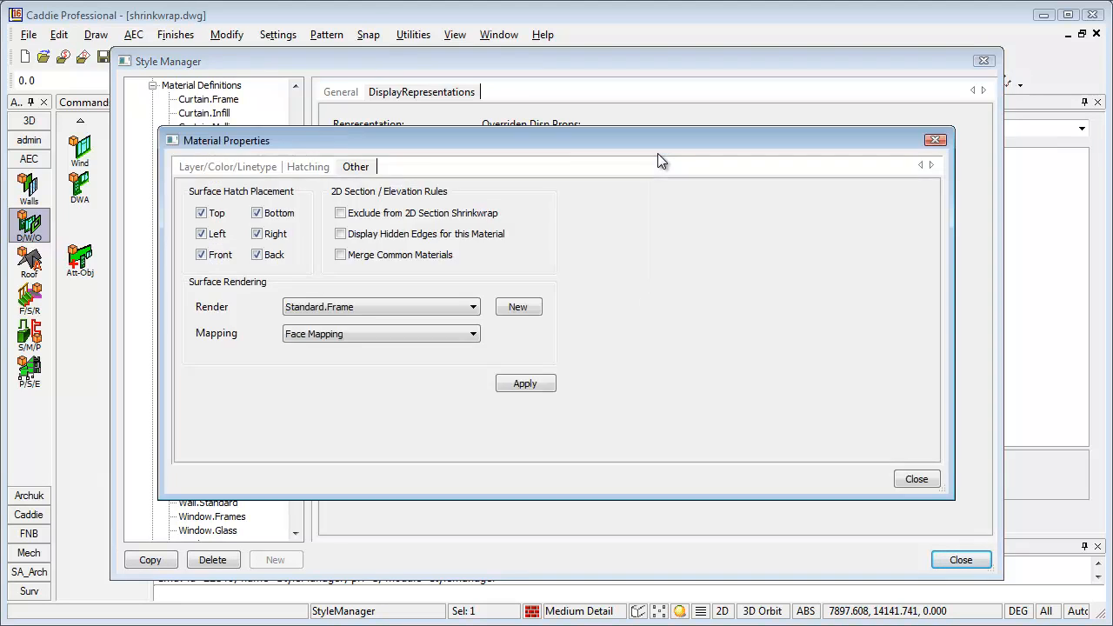
left_click(244, 165)
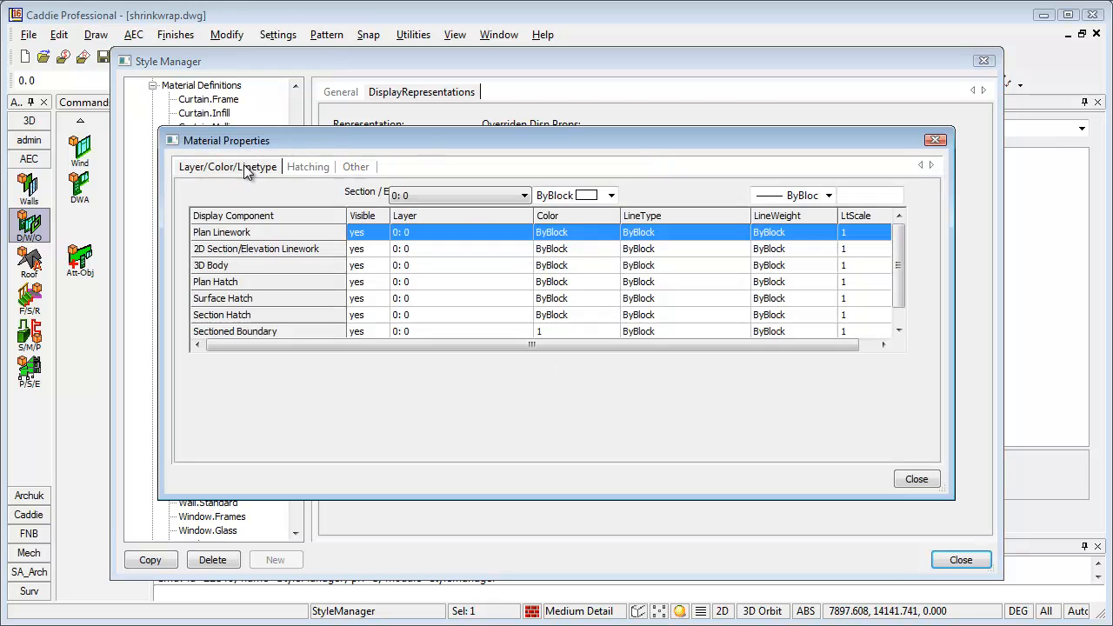
left_click(367, 315)
left_click(376, 195)
left_click(370, 223)
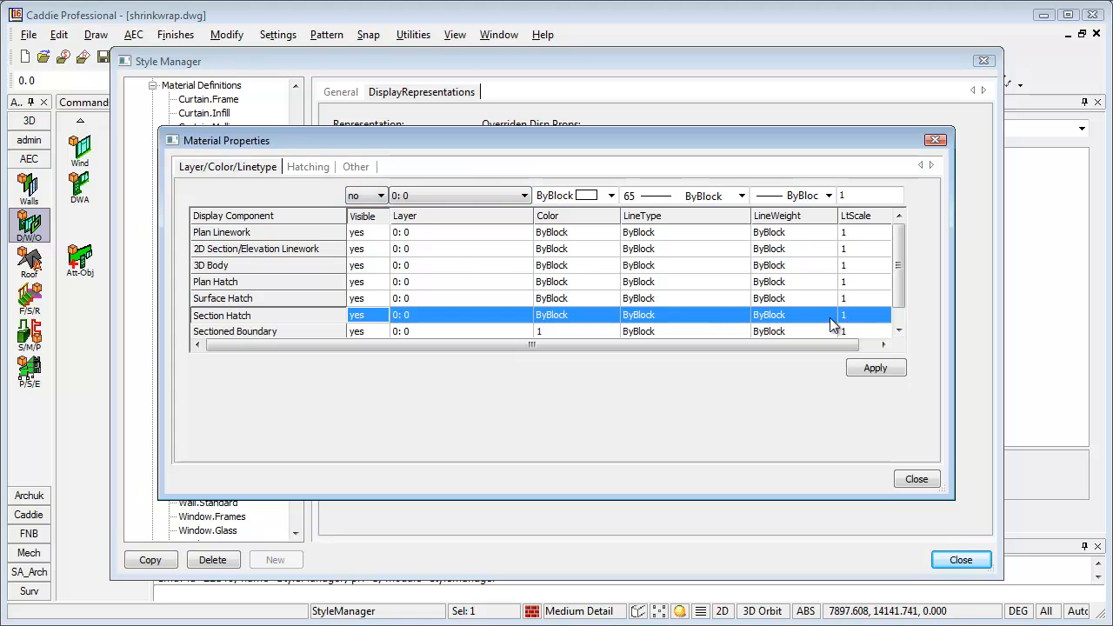
left_click(882, 372)
left_click(918, 479)
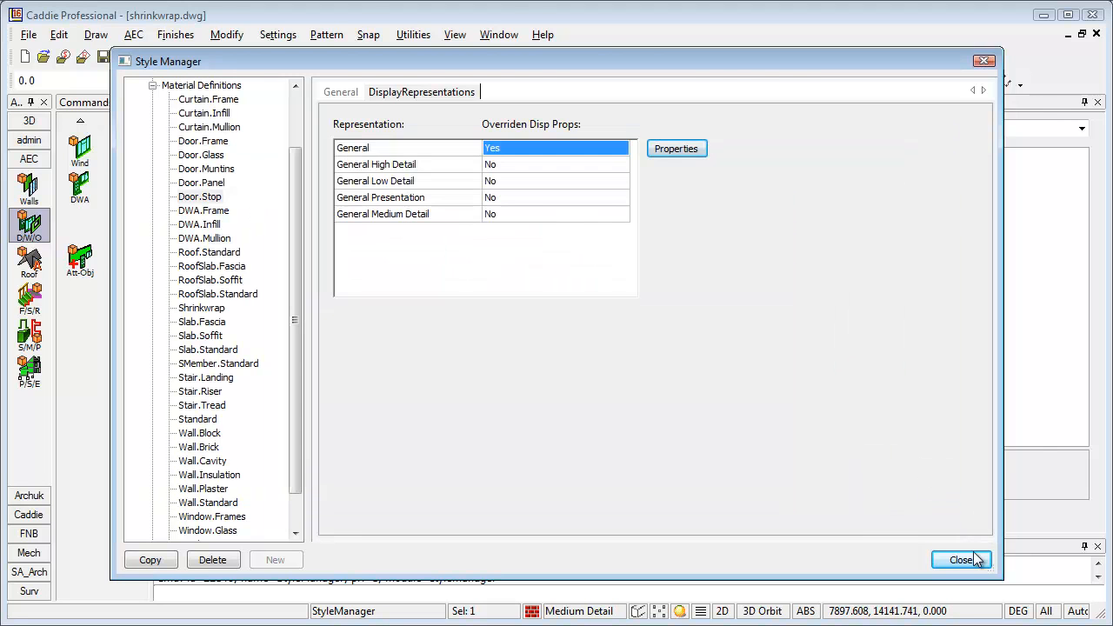
left_click(961, 559)
Refresh the 2D section object so it uses the edited Door.Stop material.
left_click(685, 432)
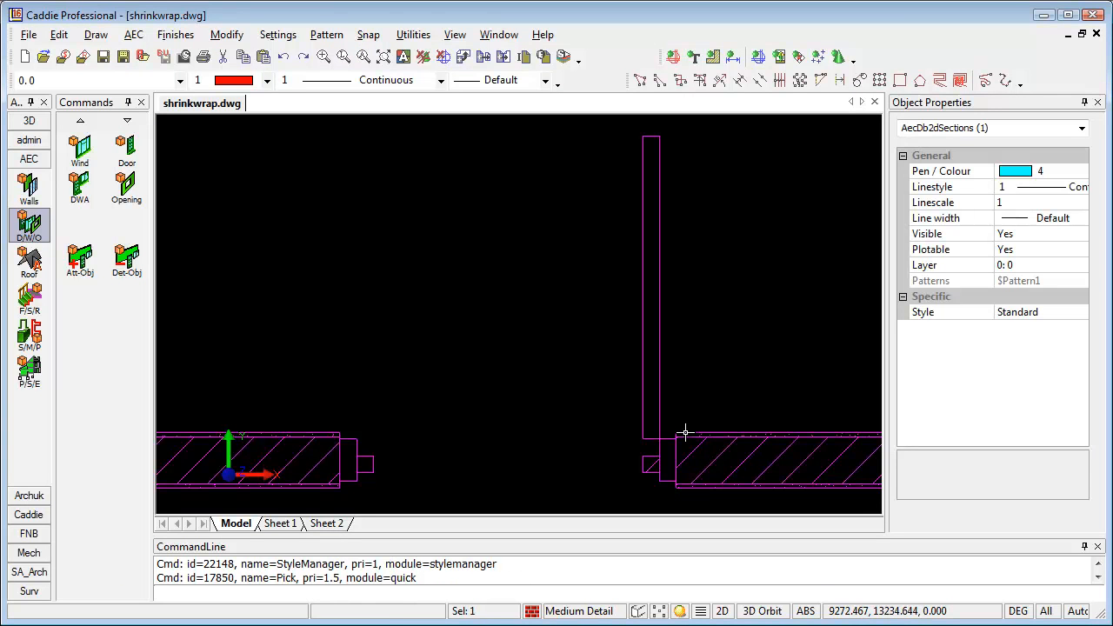
right_click(684, 434)
mouse_move(749, 310)
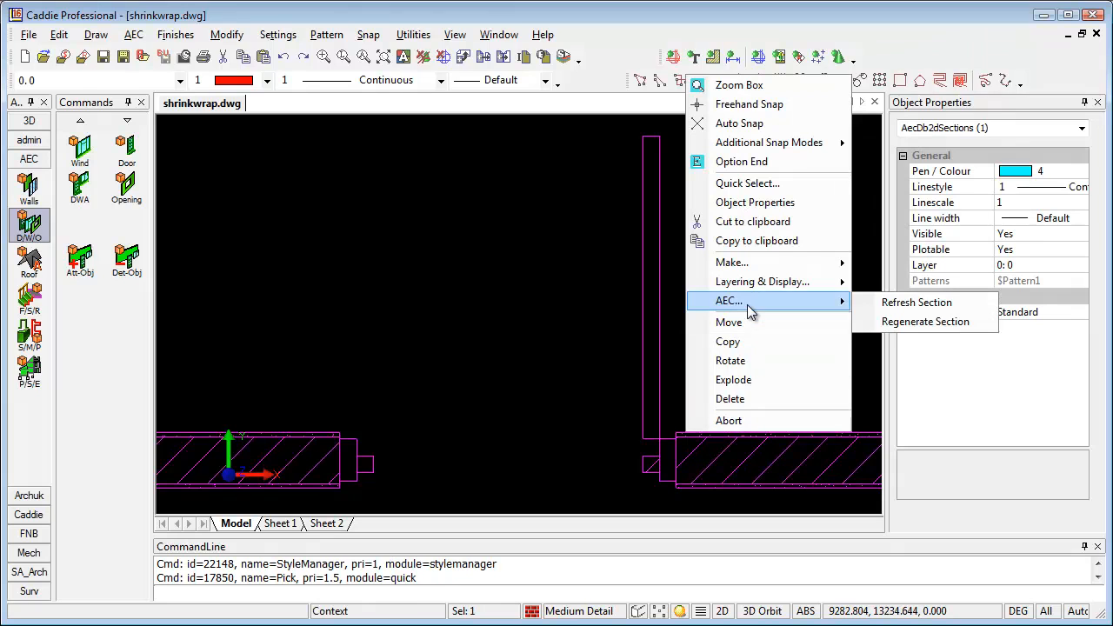
left_click(895, 304)
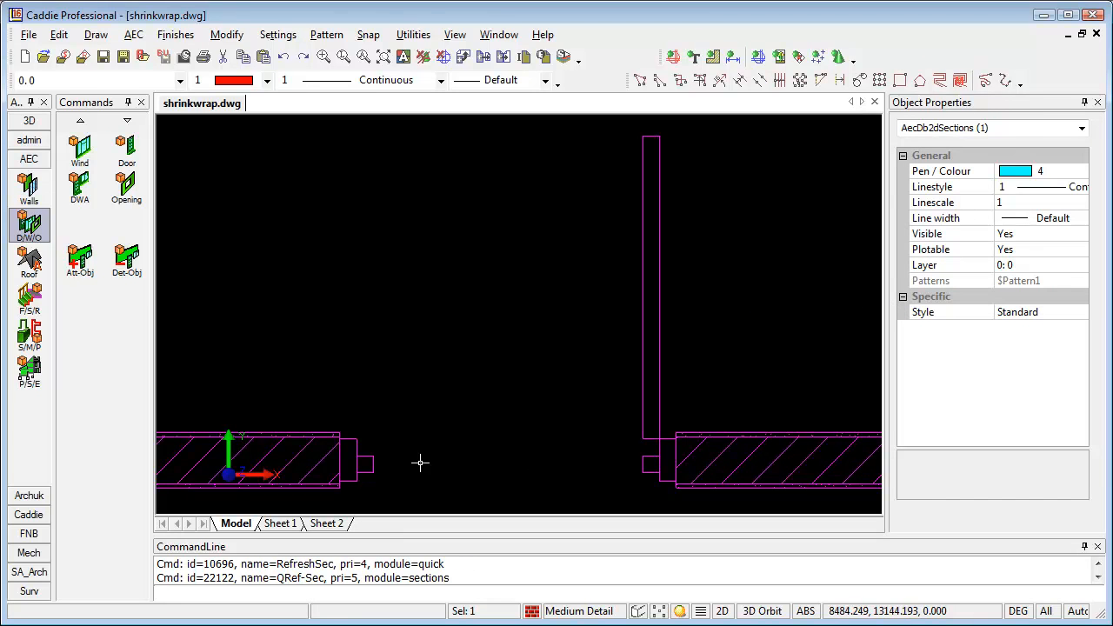